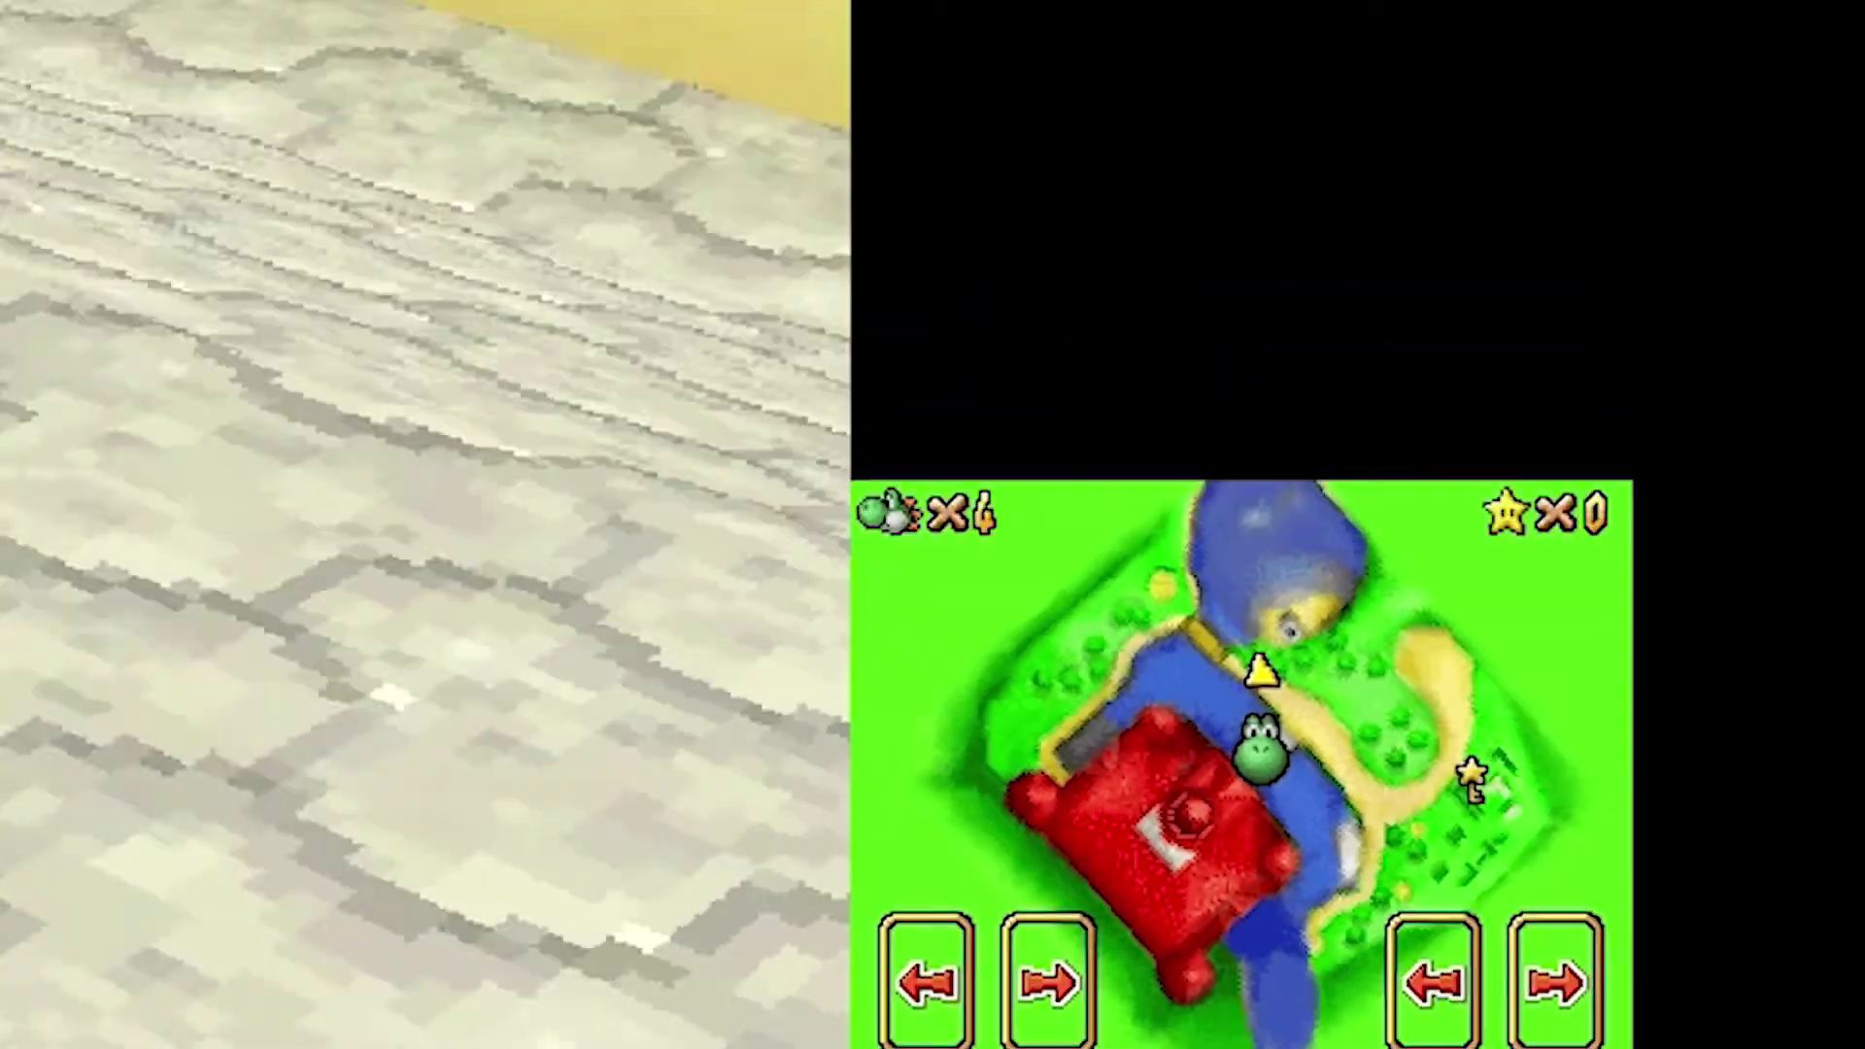
Set melonDS screen sizing to emphasize the top screen, shrinking the touch screen to a corner inset.
{"action": "left_click", "coordinate": [117, 12]}
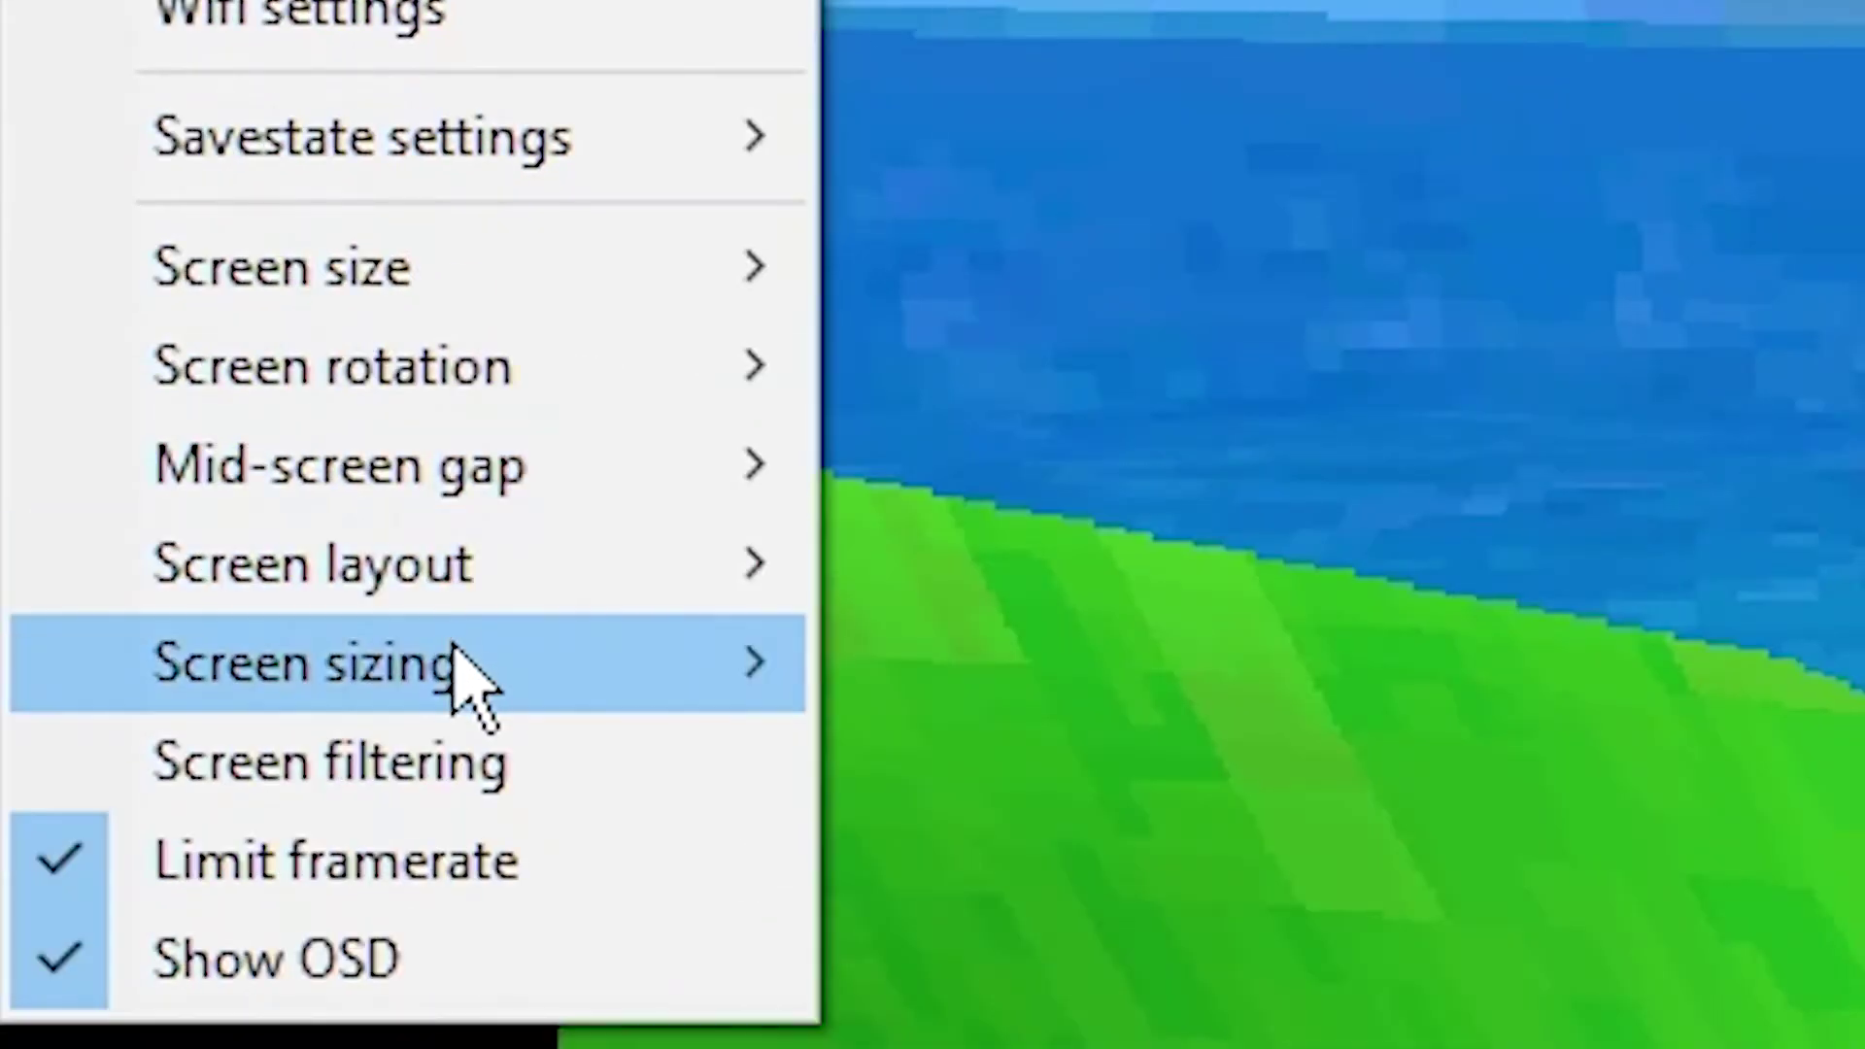
{"action": "mouse_move", "coordinate": [952, 1048]}
{"action": "left_click", "coordinate": [1211, 861]}
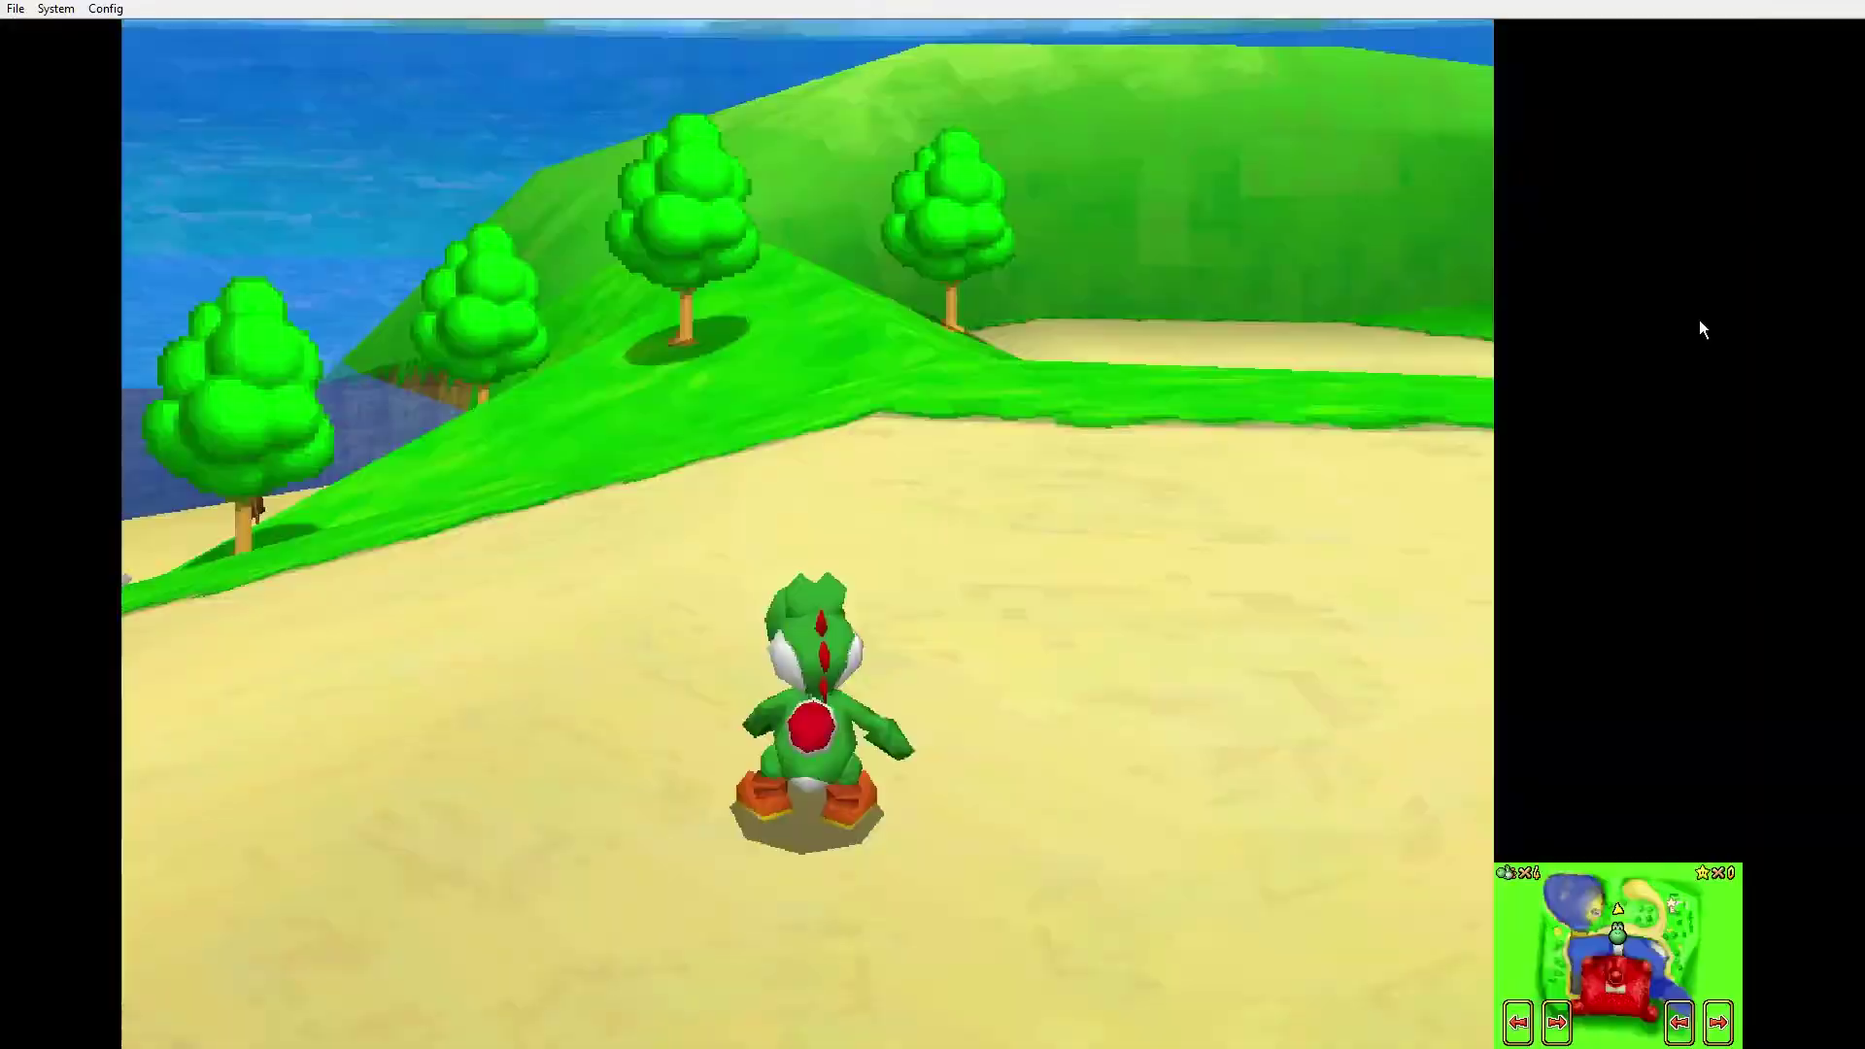
Swap the large and small DS screens back and forth with the script hotkeys.
{"action": "left_click", "coordinate": [1699, 325]}
{"action": "key", "text": "space"}
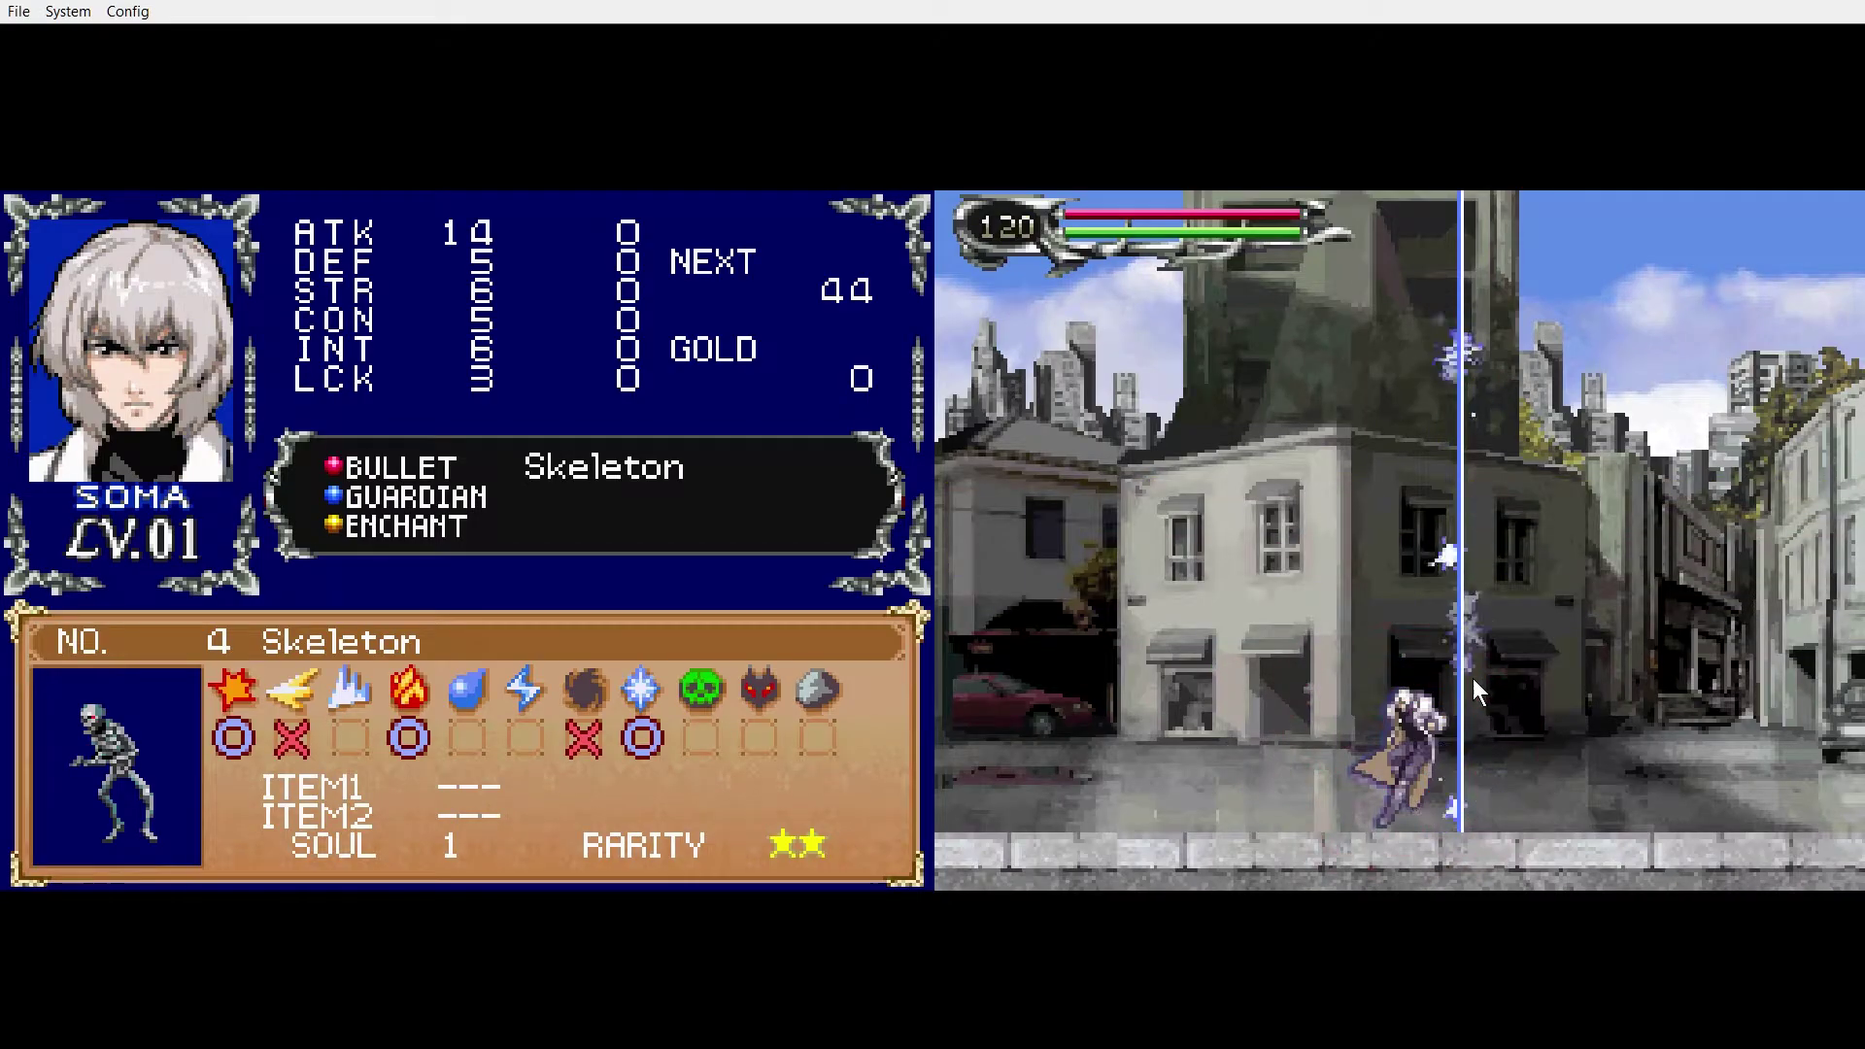
{"action": "key", "text": "space"}
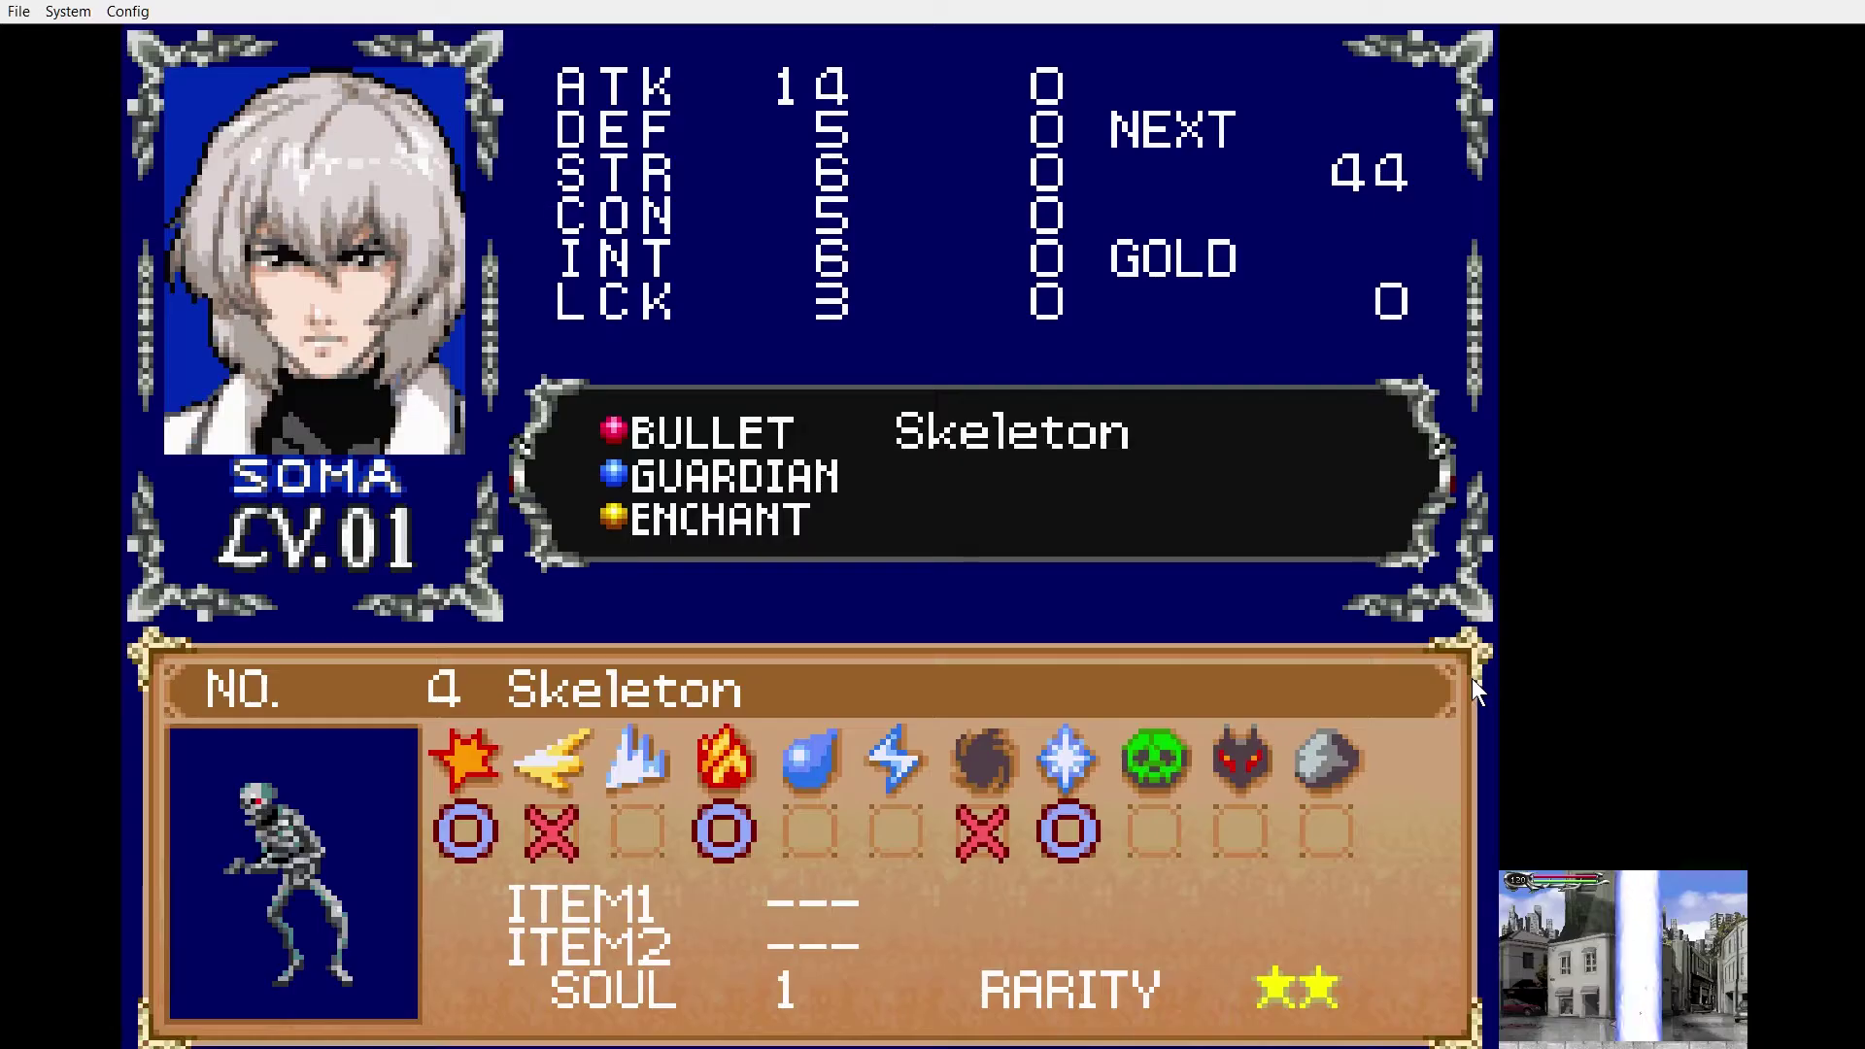
{"action": "key", "text": "space"}
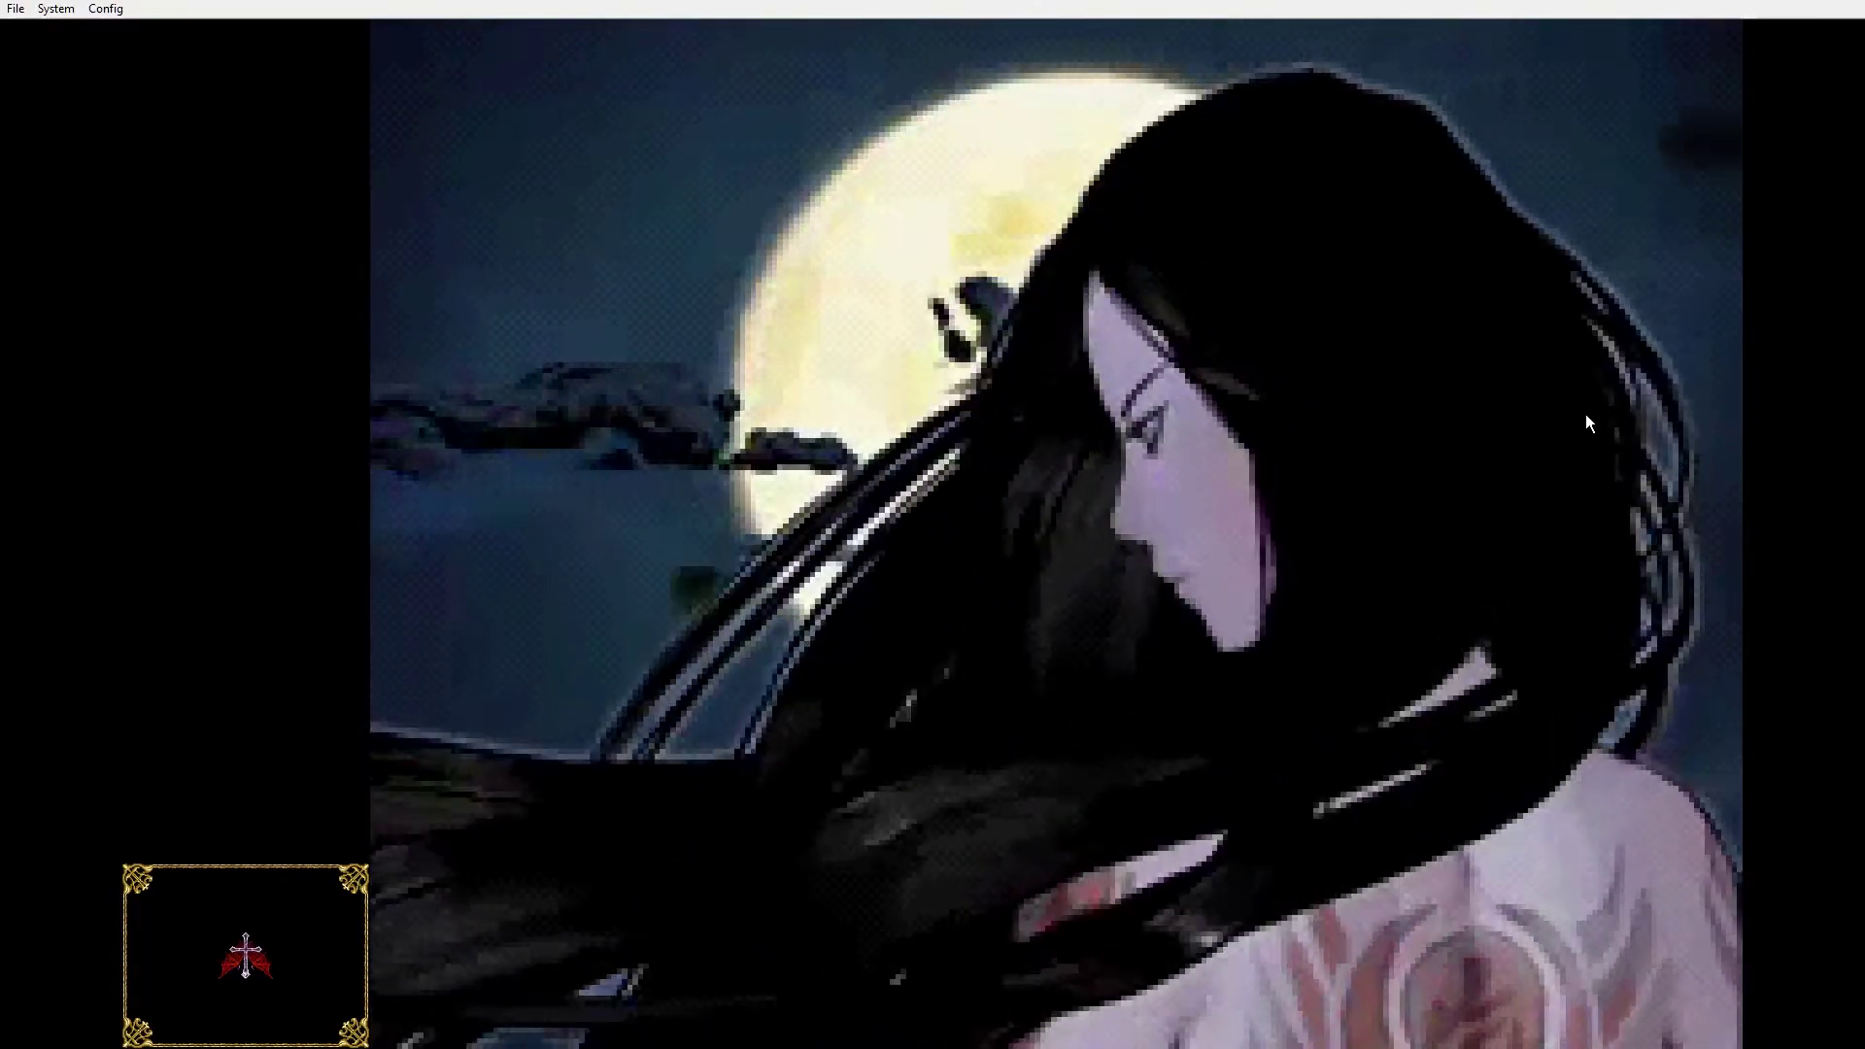
Open another game ROM and switch the 3D rendering mode.
{"action": "key", "text": "ctrl+o"}
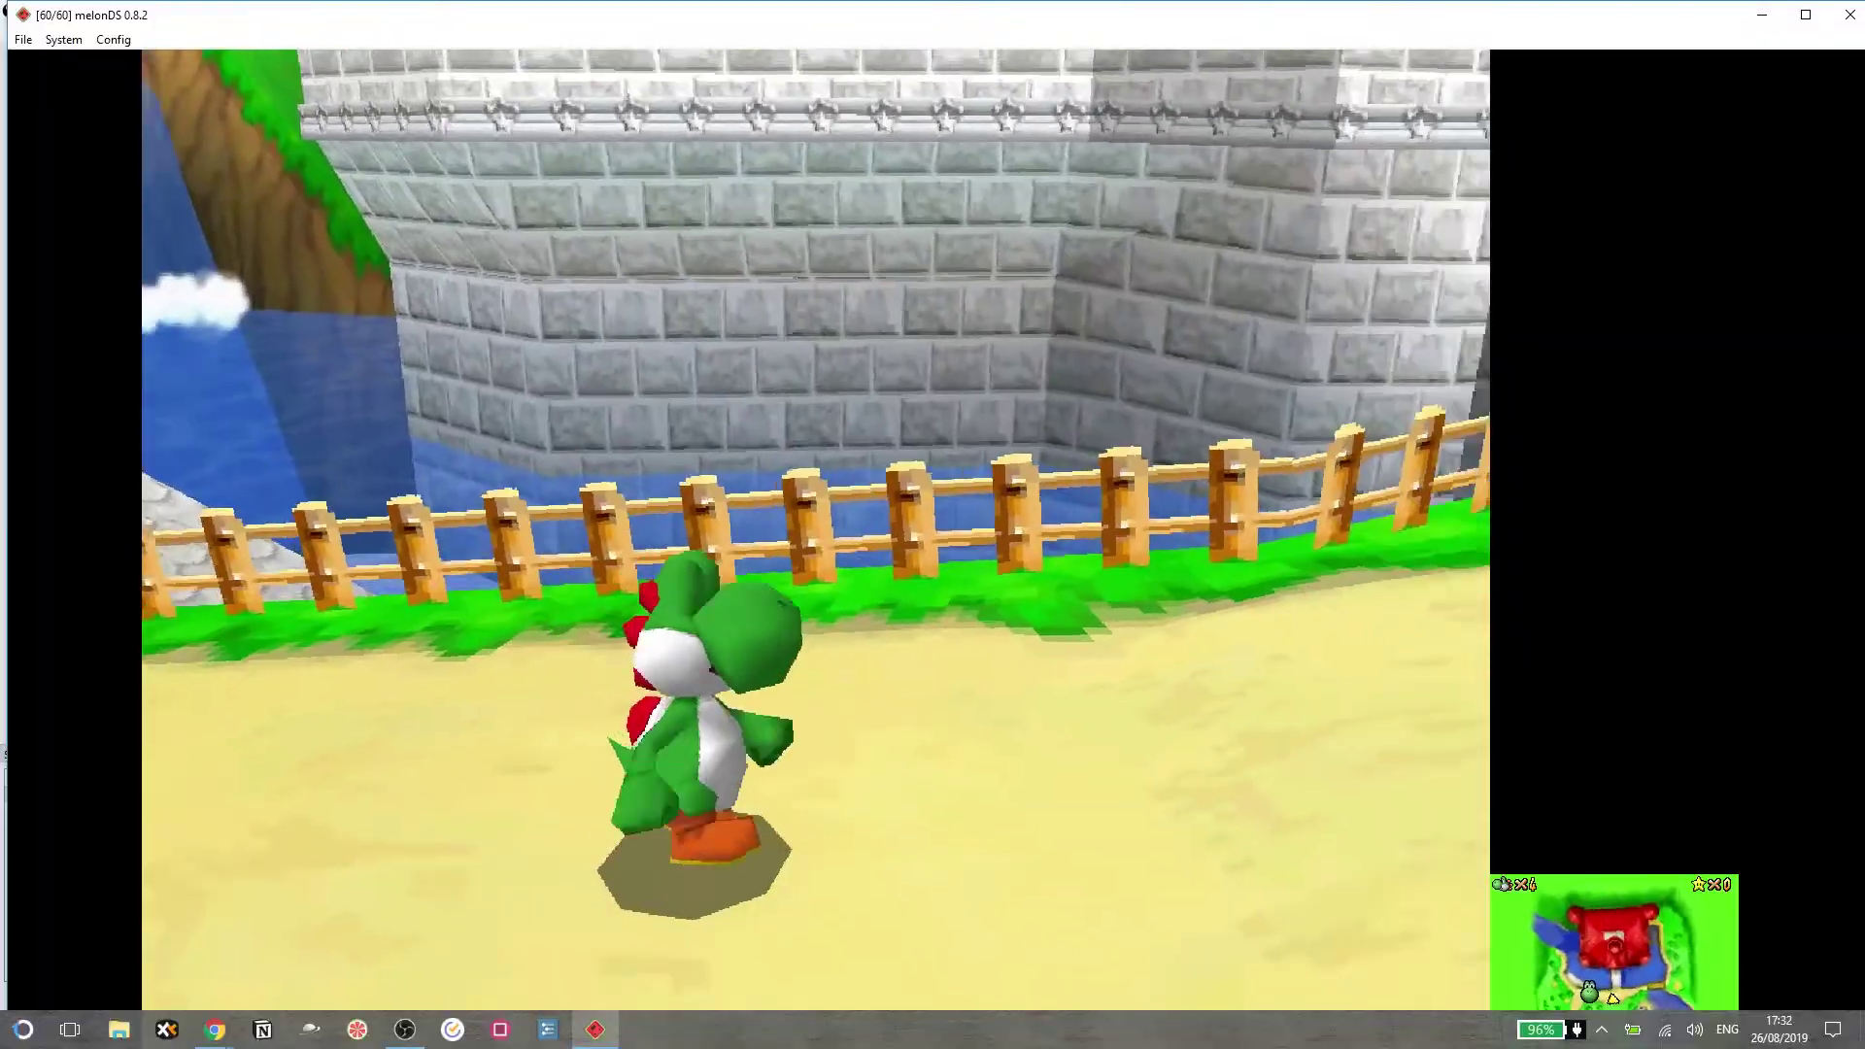
{"action": "key", "text": "Up"}
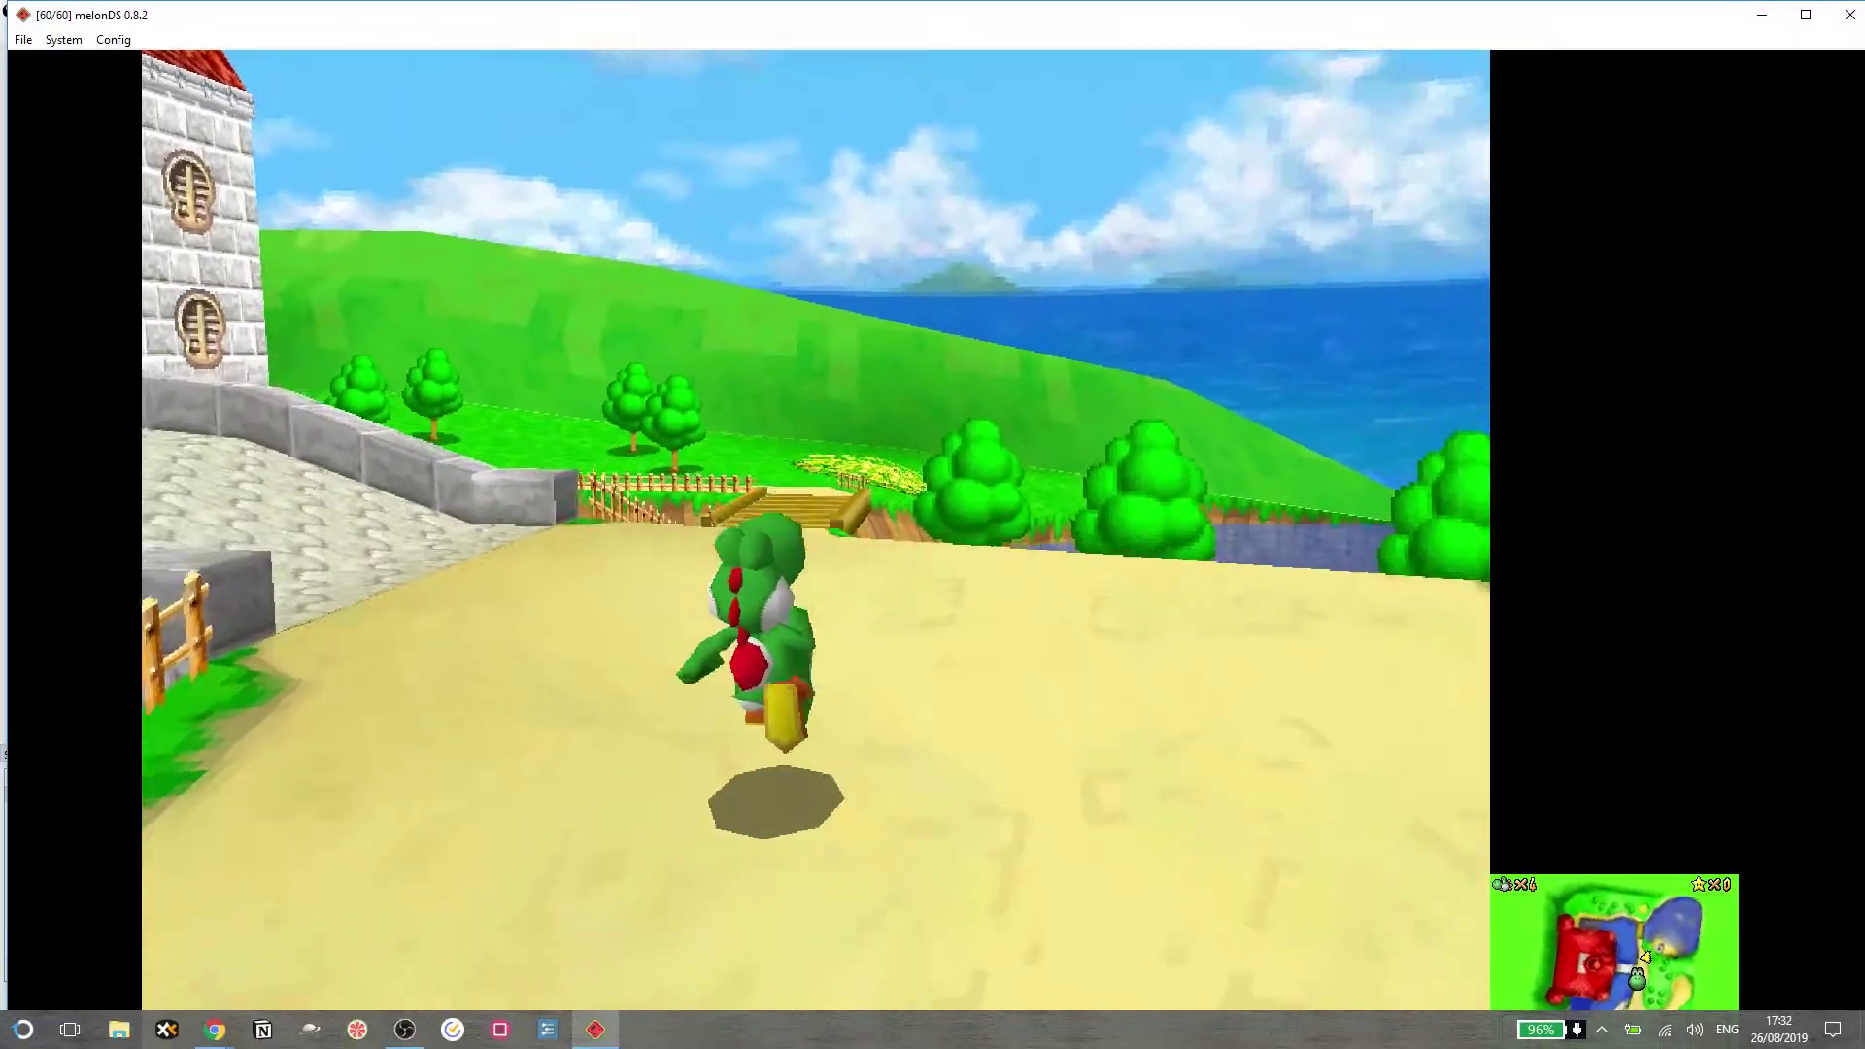
{"action": "key", "text": "alt+c"}
{"action": "key", "text": "v"}
{"action": "key", "text": "Return"}
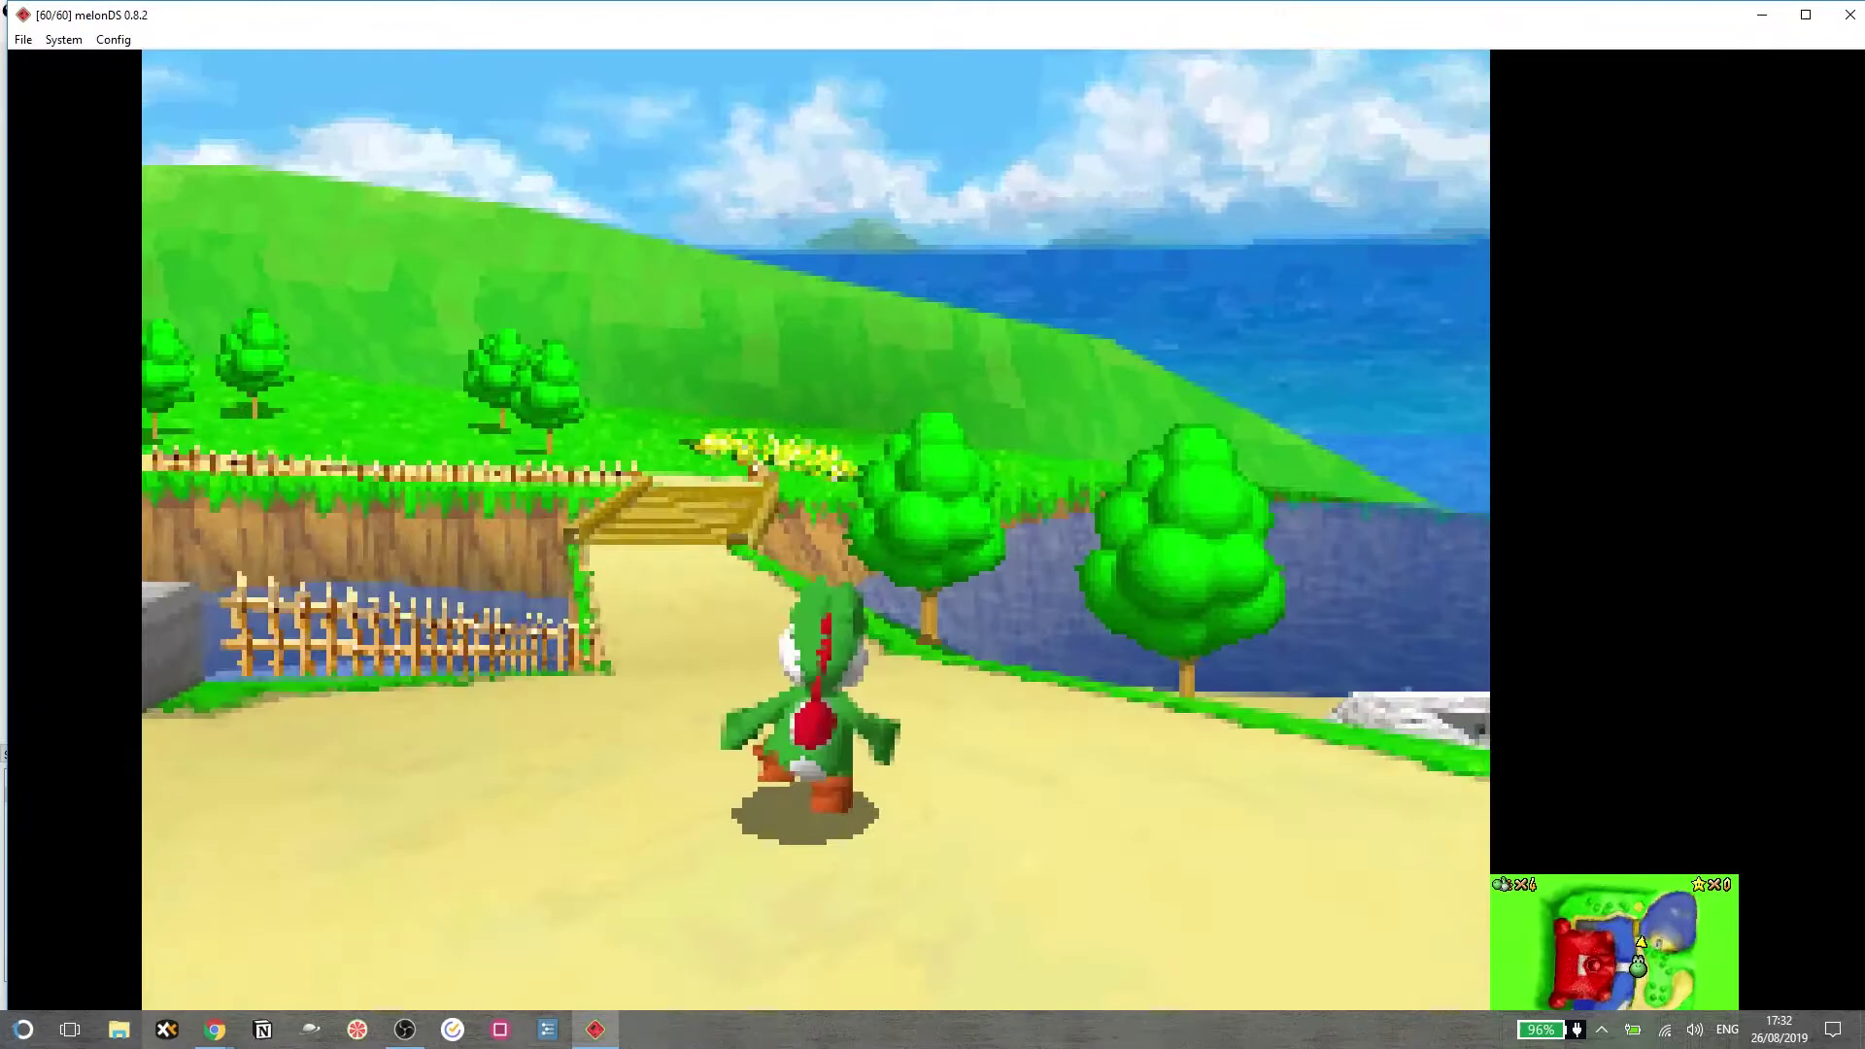
Run and jump Yoshi onto the wooden bridge while toggling the 3D renderer again.
{"action": "key", "text": "Up"}
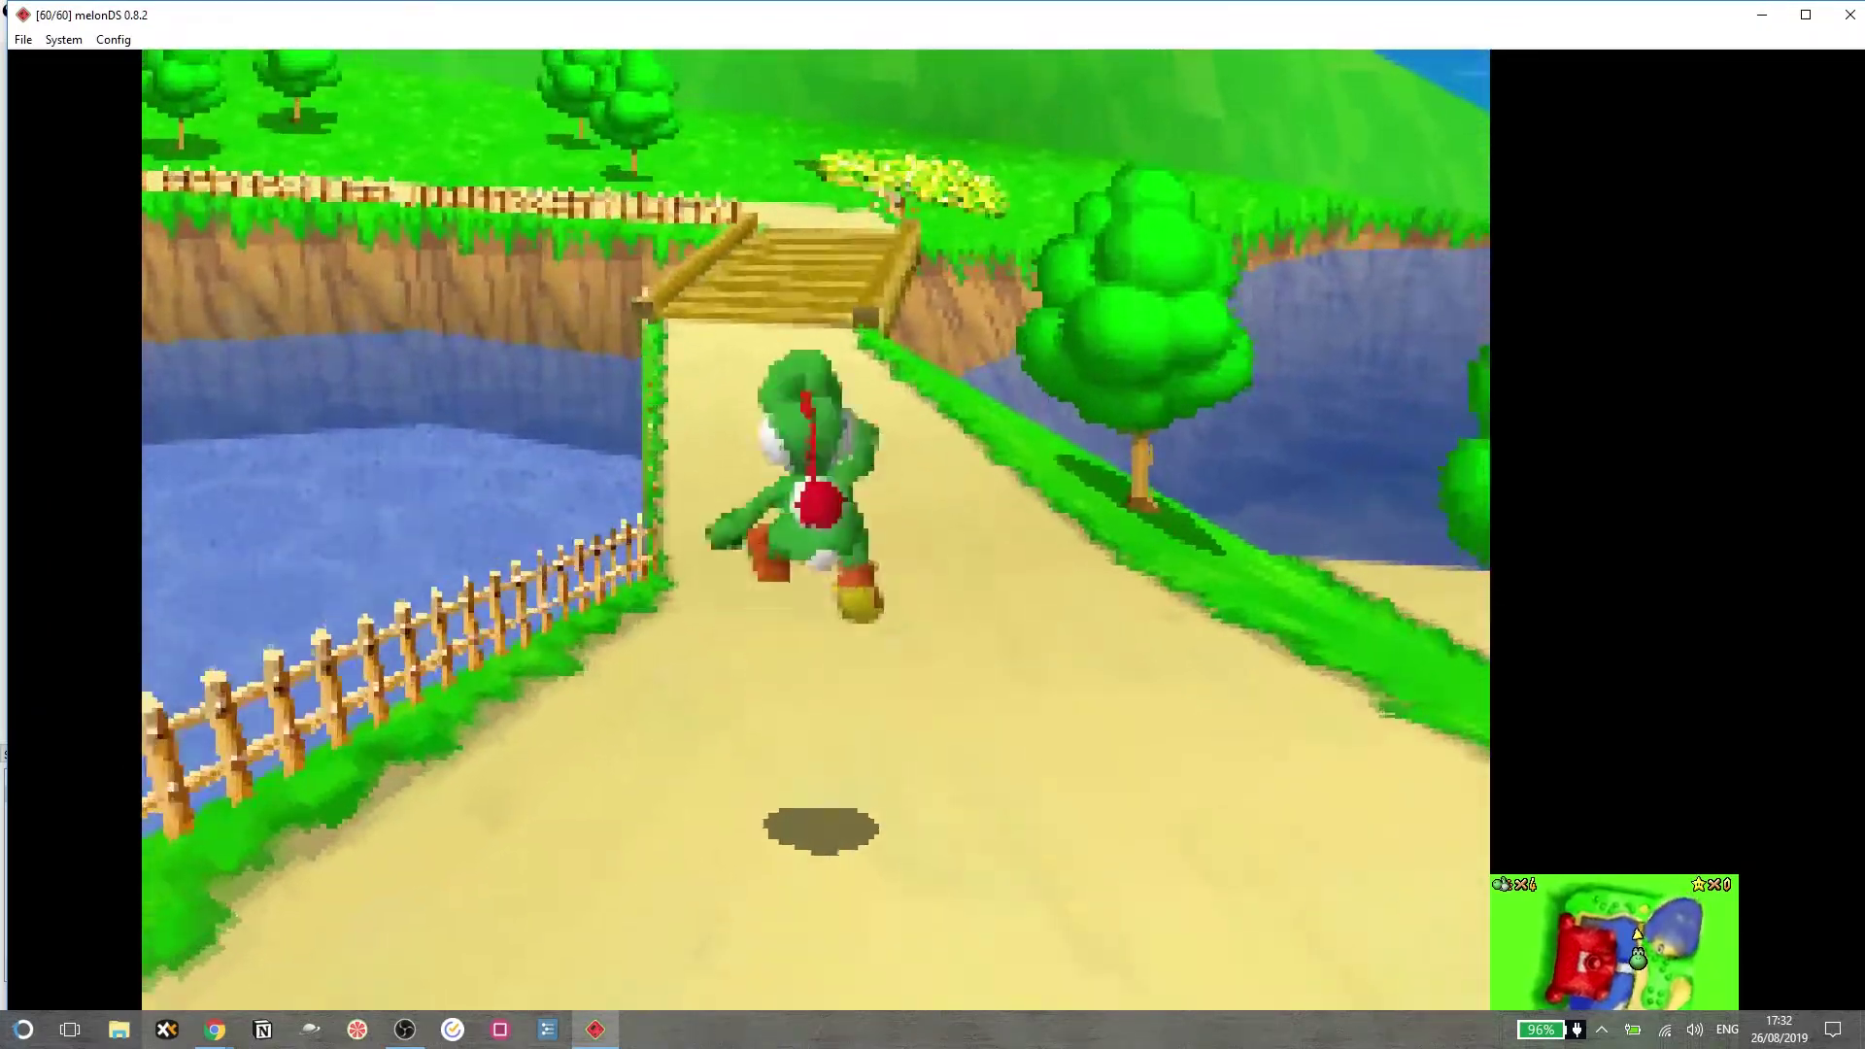
{"action": "key", "text": "Up"}
{"action": "key", "text": "x"}
{"action": "key", "text": "alt+c"}
{"action": "key", "text": "v"}
{"action": "key", "text": "Return"}
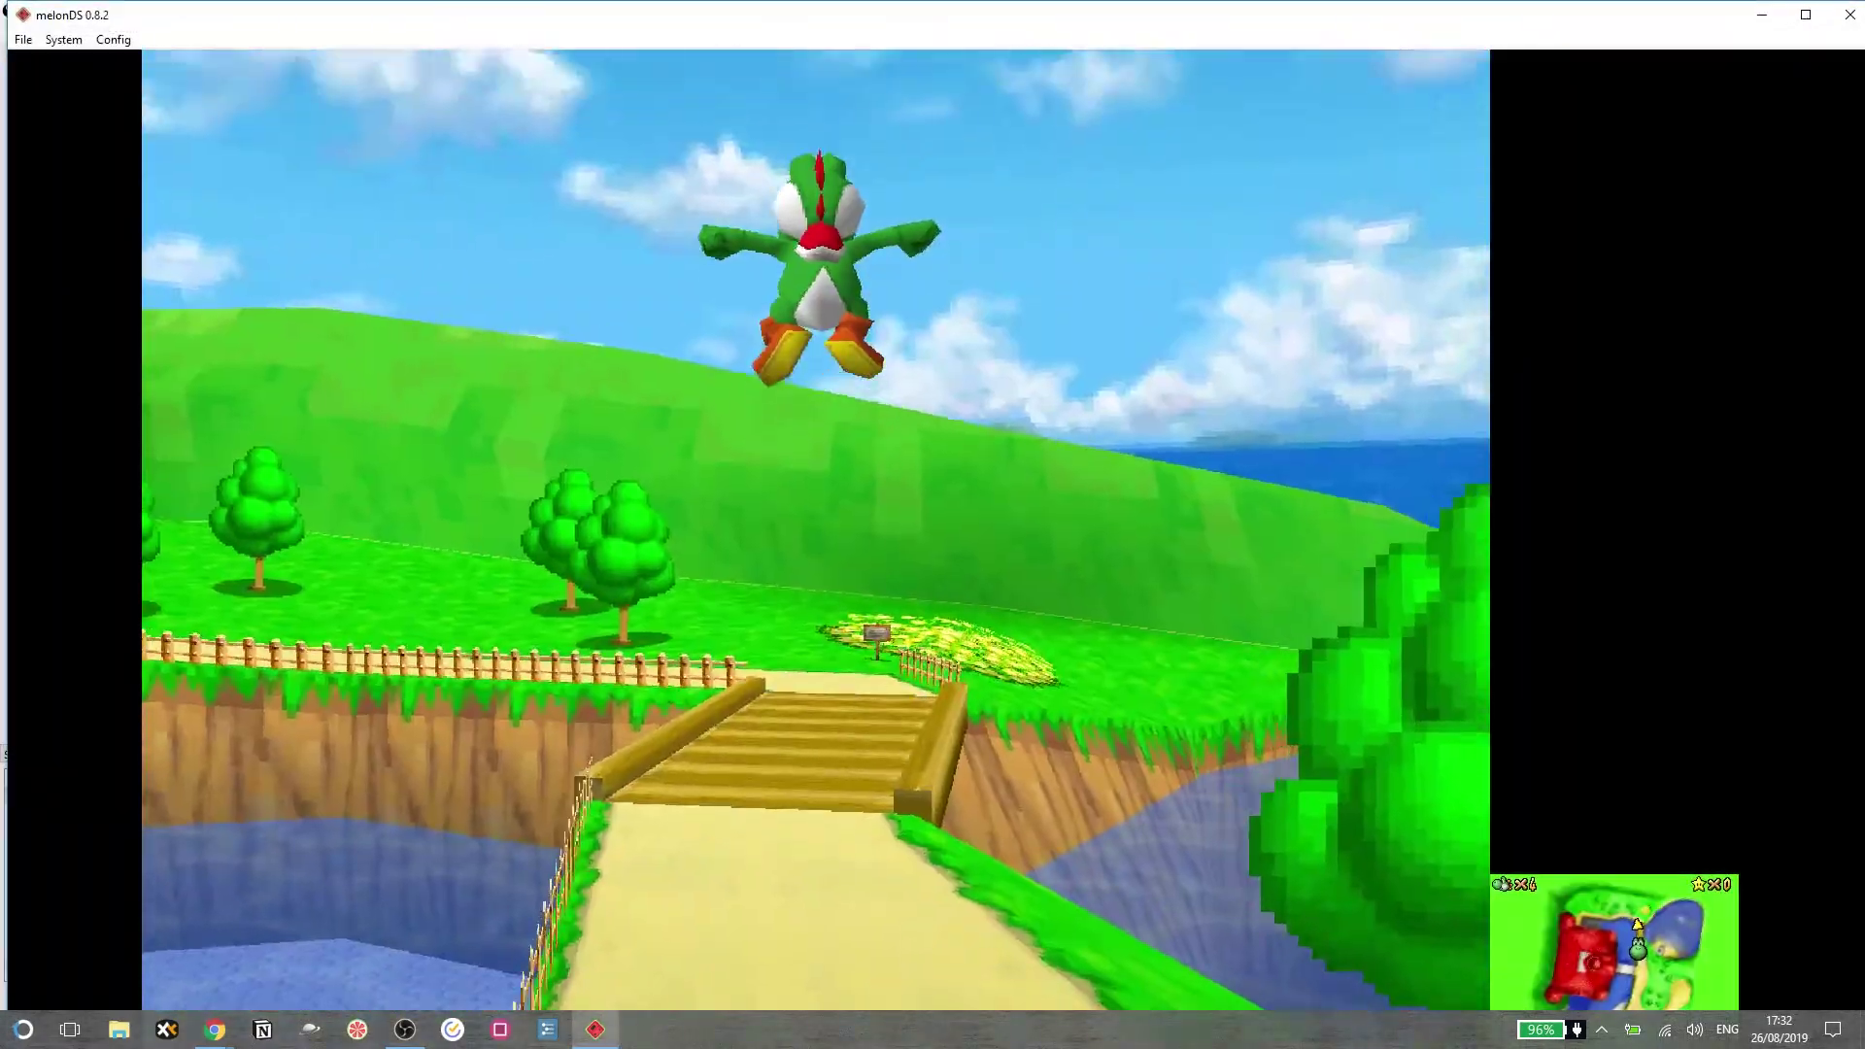
{"action": "key", "text": "Up"}
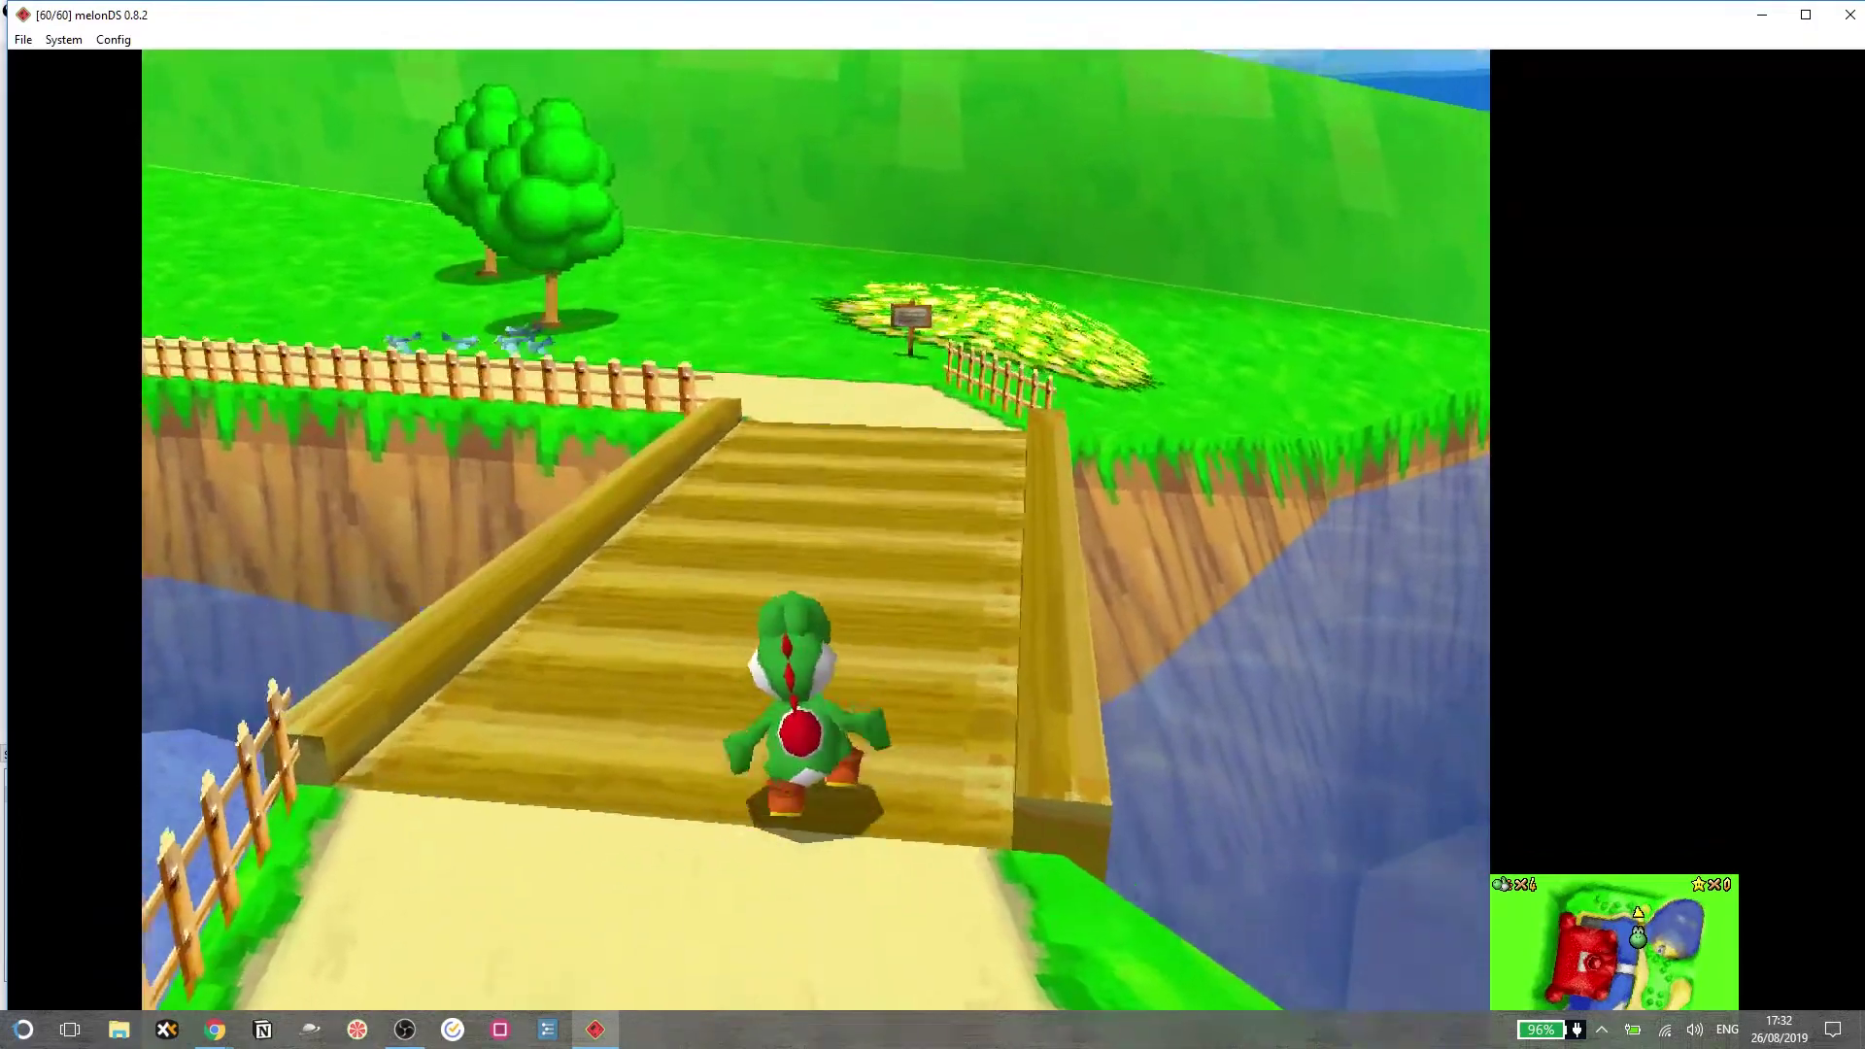
{"action": "key", "text": "Up"}
{"action": "key", "text": "Left"}
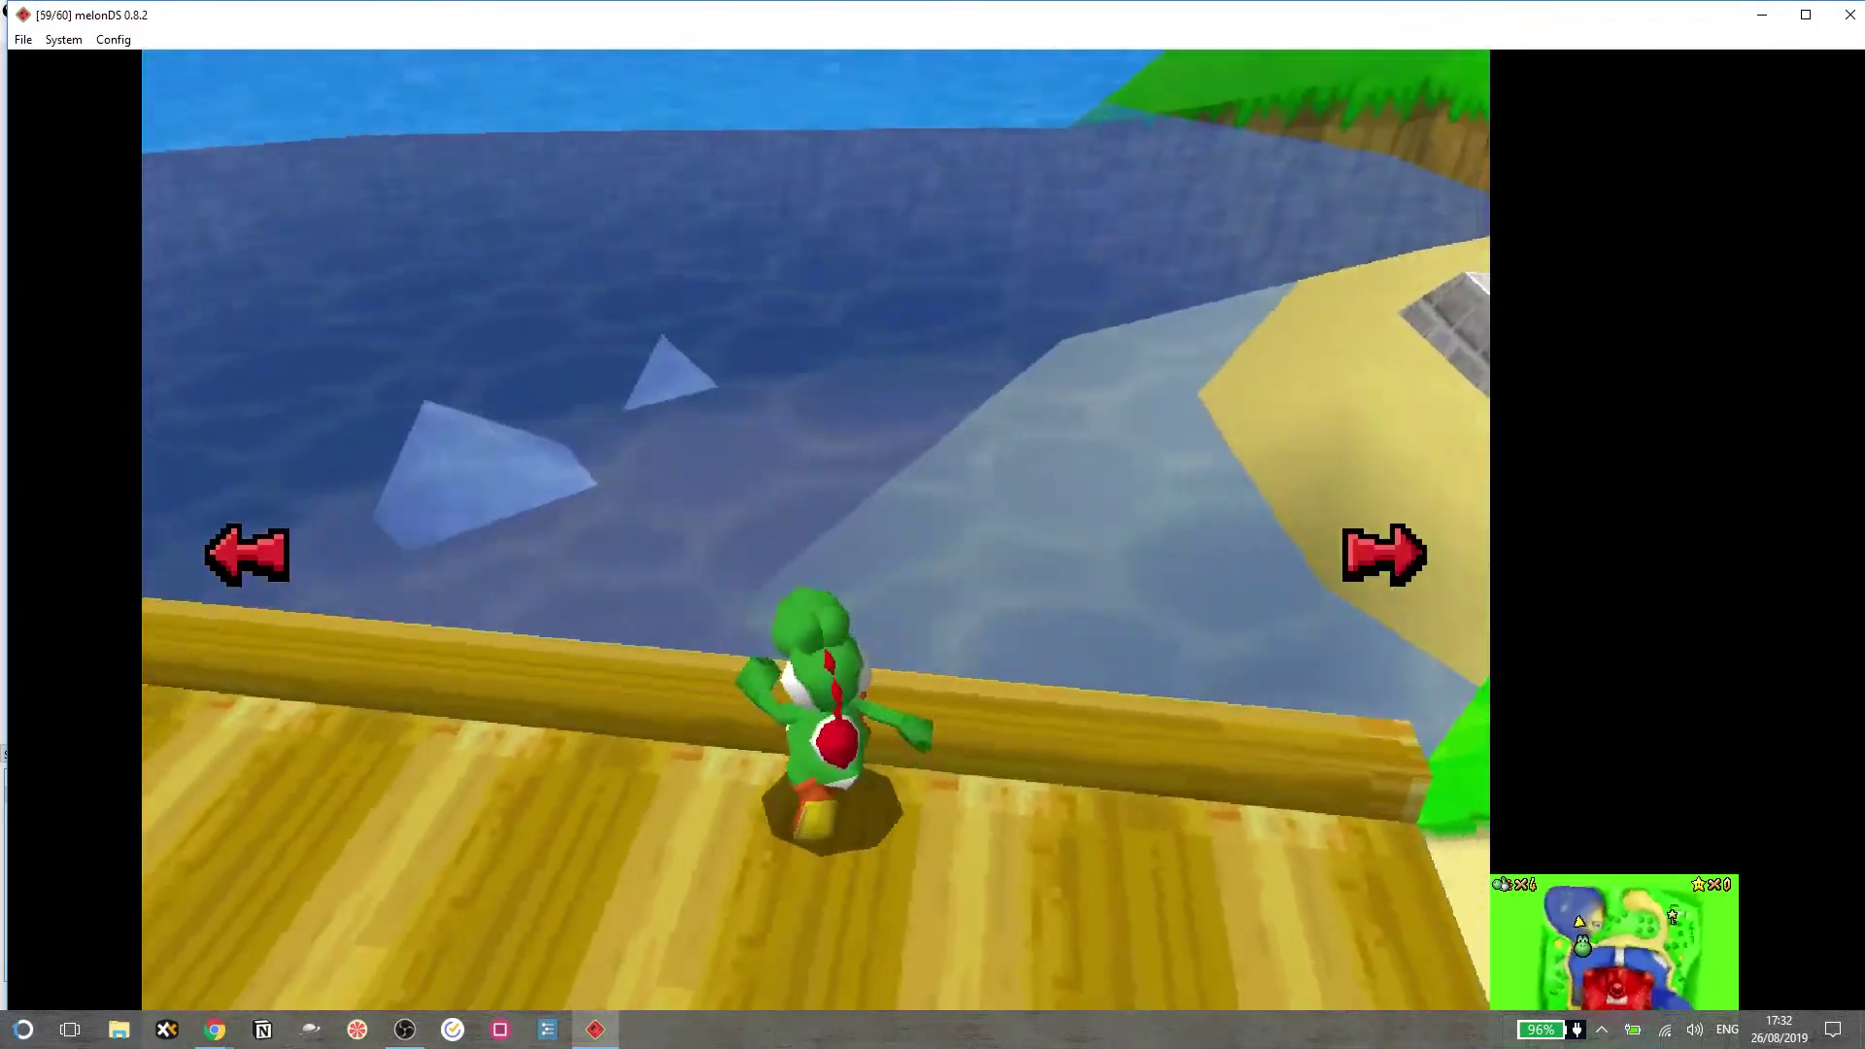
{"action": "key", "text": "Right"}
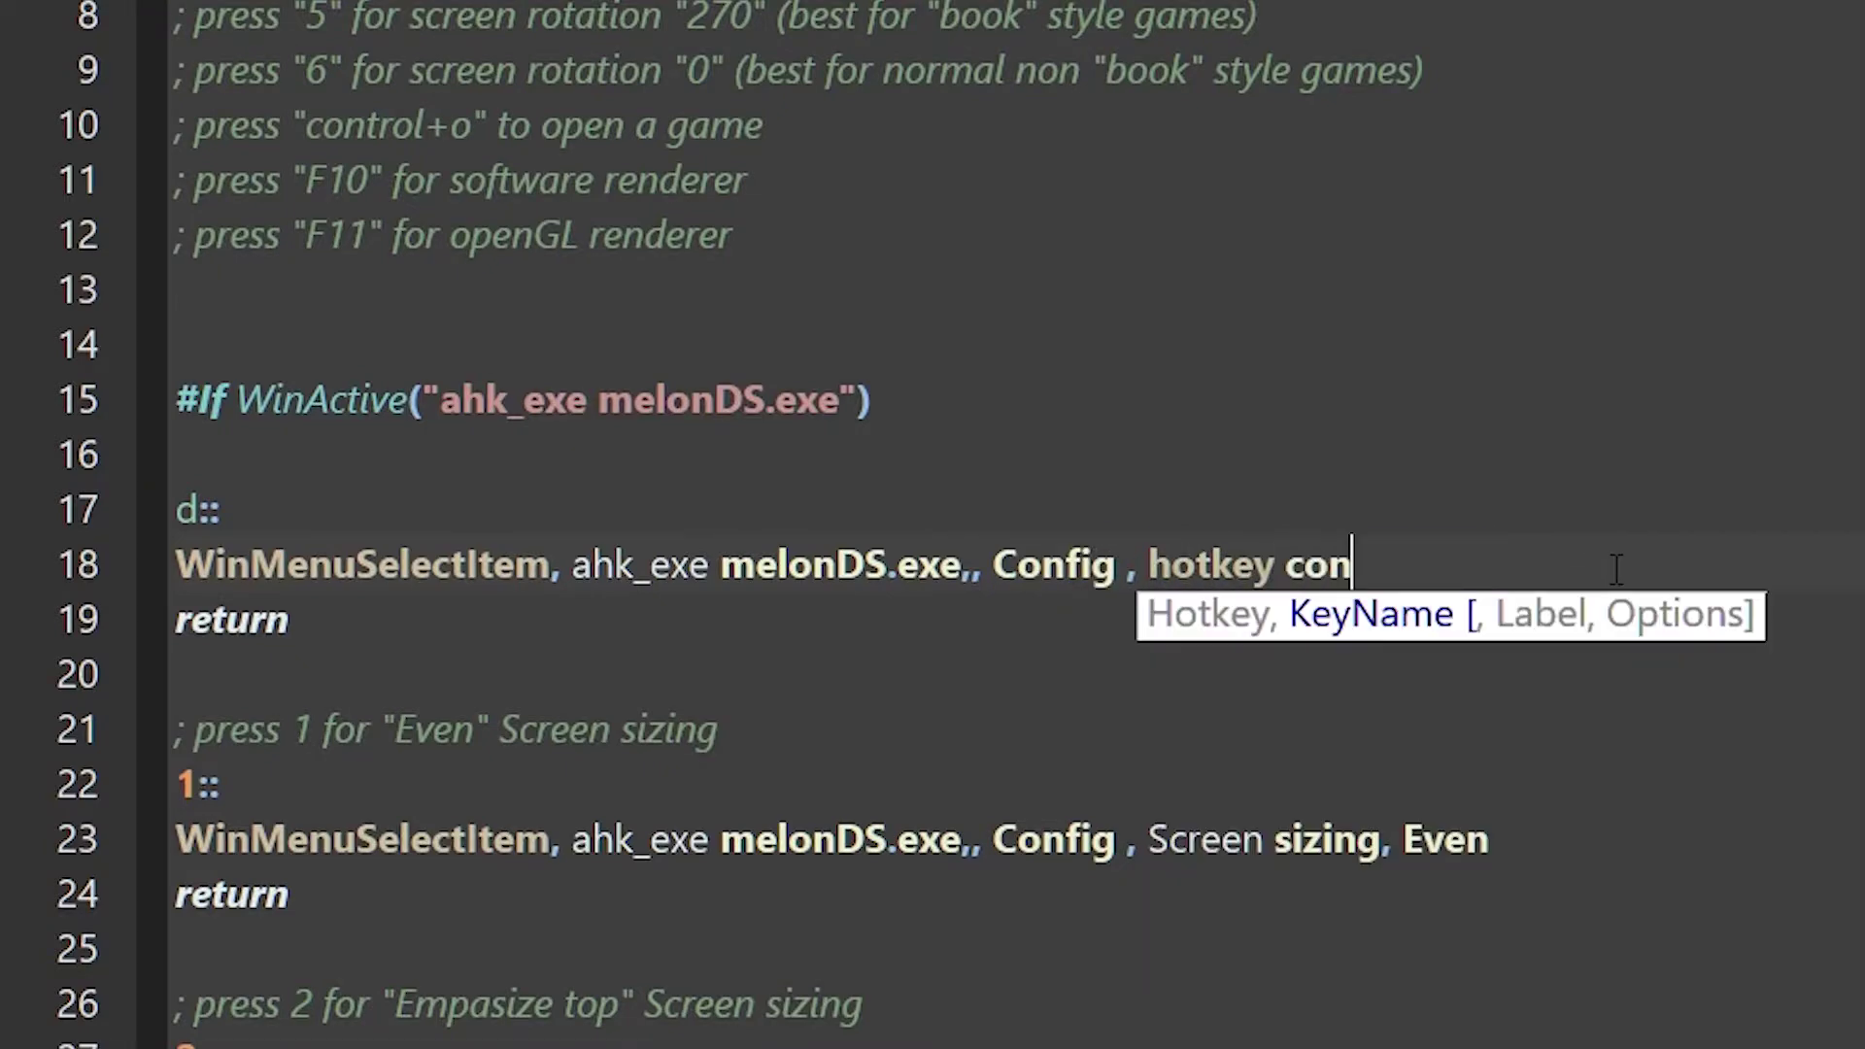
Type 'fig' so line 18's WinMenuSelectItem parameter reads 'hotkey config'.
{"action": "type", "text": "fig"}
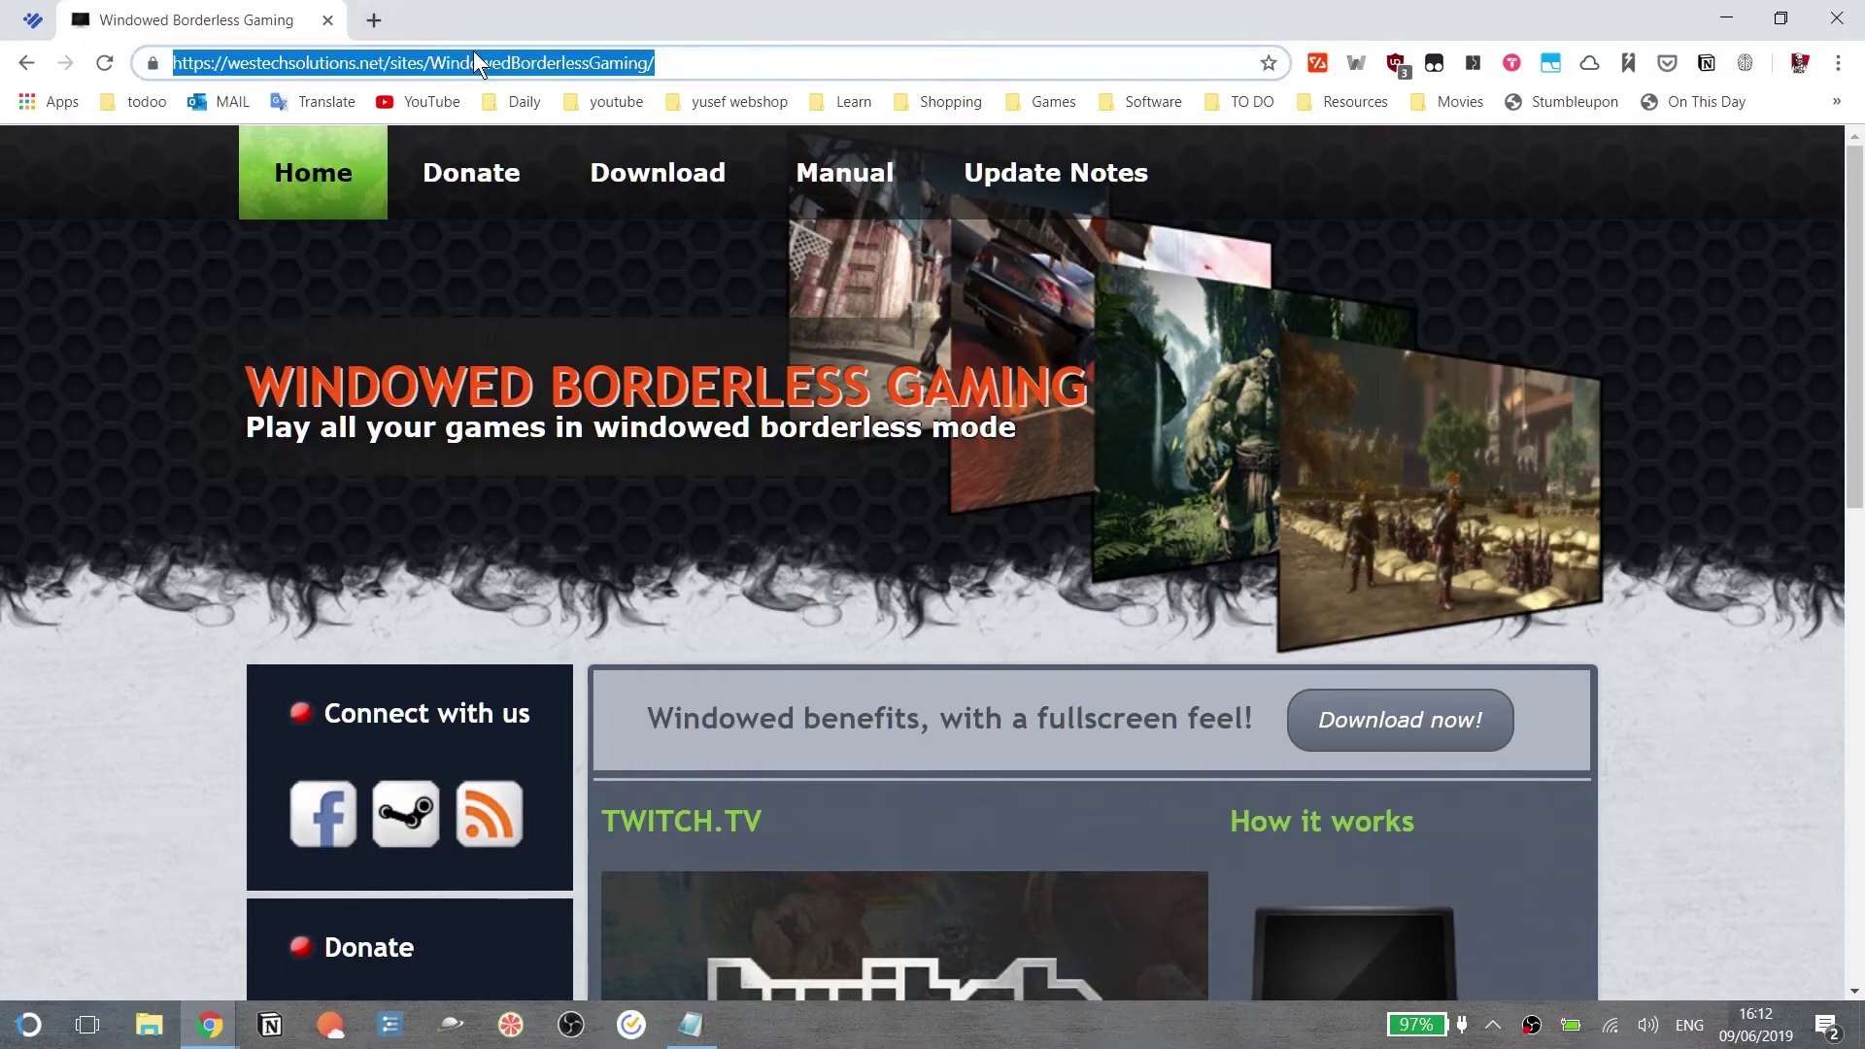
Select the westechsolutions.net address and scroll through the Windowed Borderless Gaming home page.
{"action": "left_click", "coordinate": [62, 675]}
{"action": "scroll", "coordinate": [137, 435], "scroll_direction": "down", "scroll_amount": 5}
{"action": "scroll", "coordinate": [138, 450], "scroll_direction": "down", "scroll_amount": 1}
{"action": "scroll", "coordinate": [1348, 225], "scroll_direction": "up", "scroll_amount": 1}
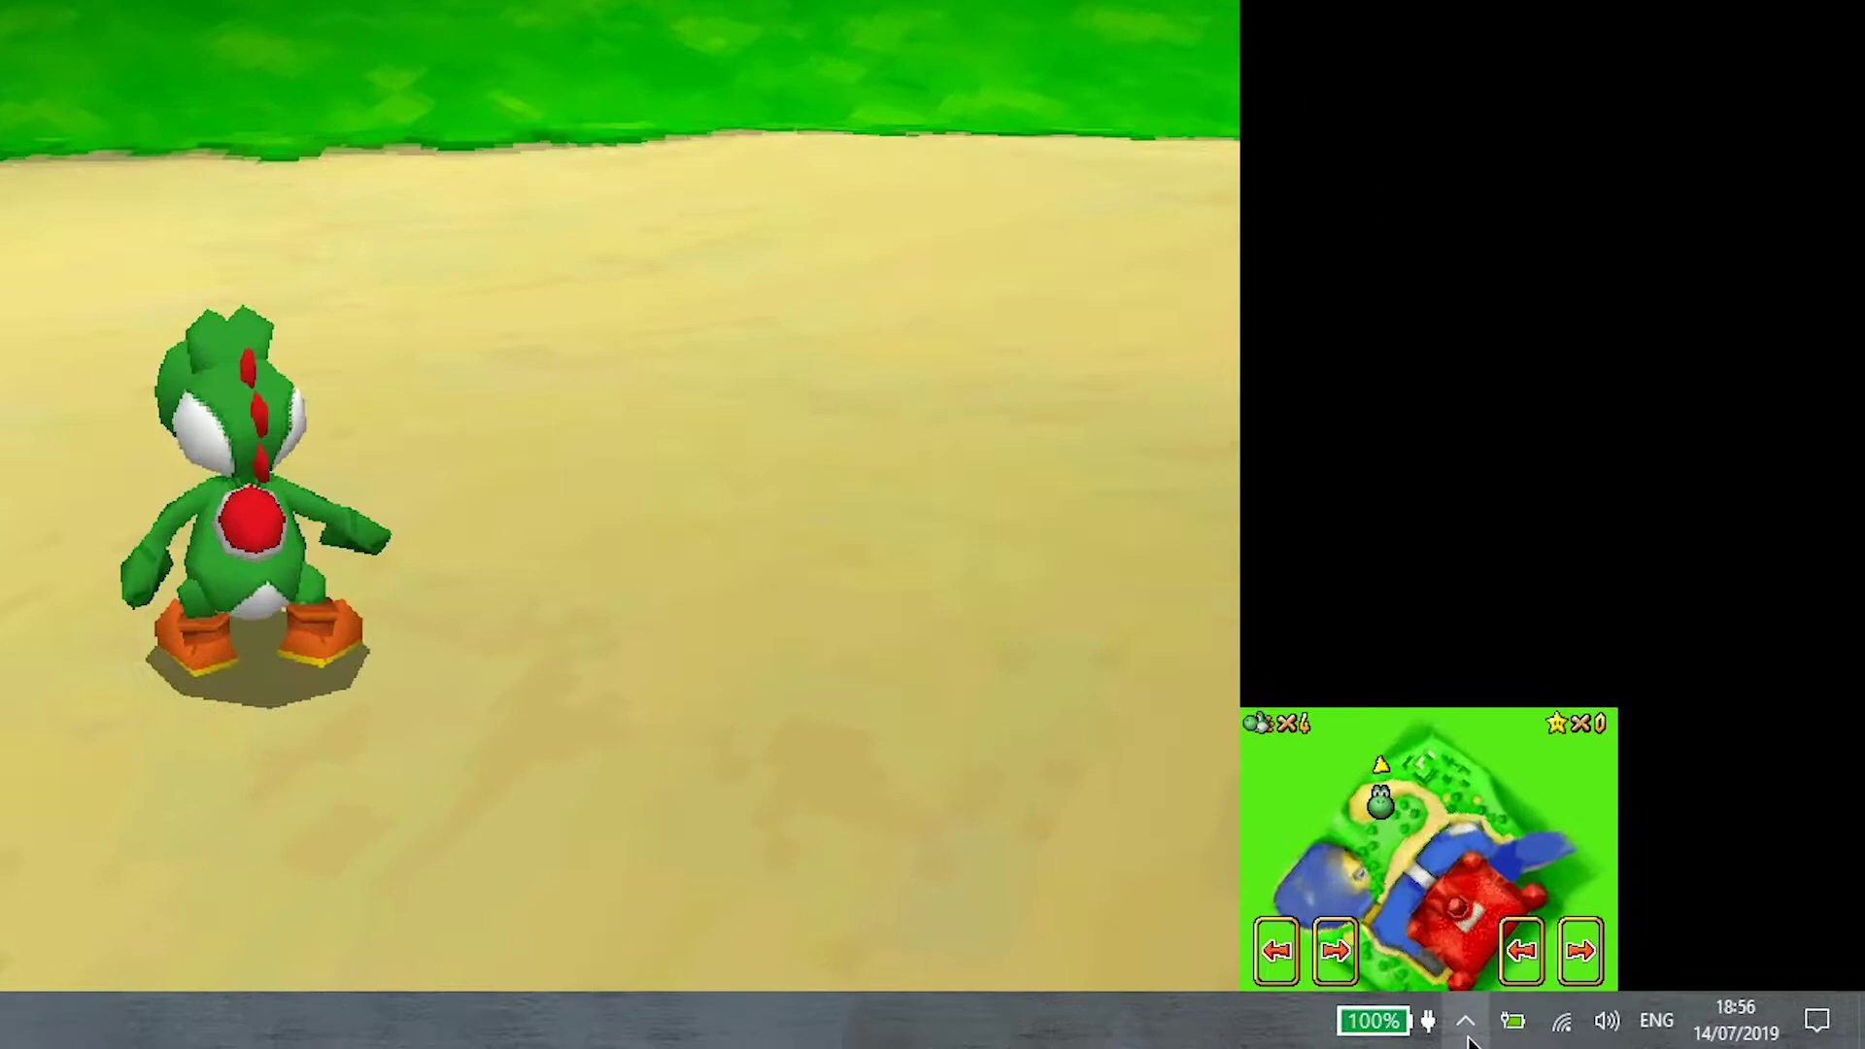
Add the melonDS 0.8.2 window to Windowed Borderless Gaming using Add window (F3) and confirm.
{"action": "left_click", "coordinate": [1581, 1028]}
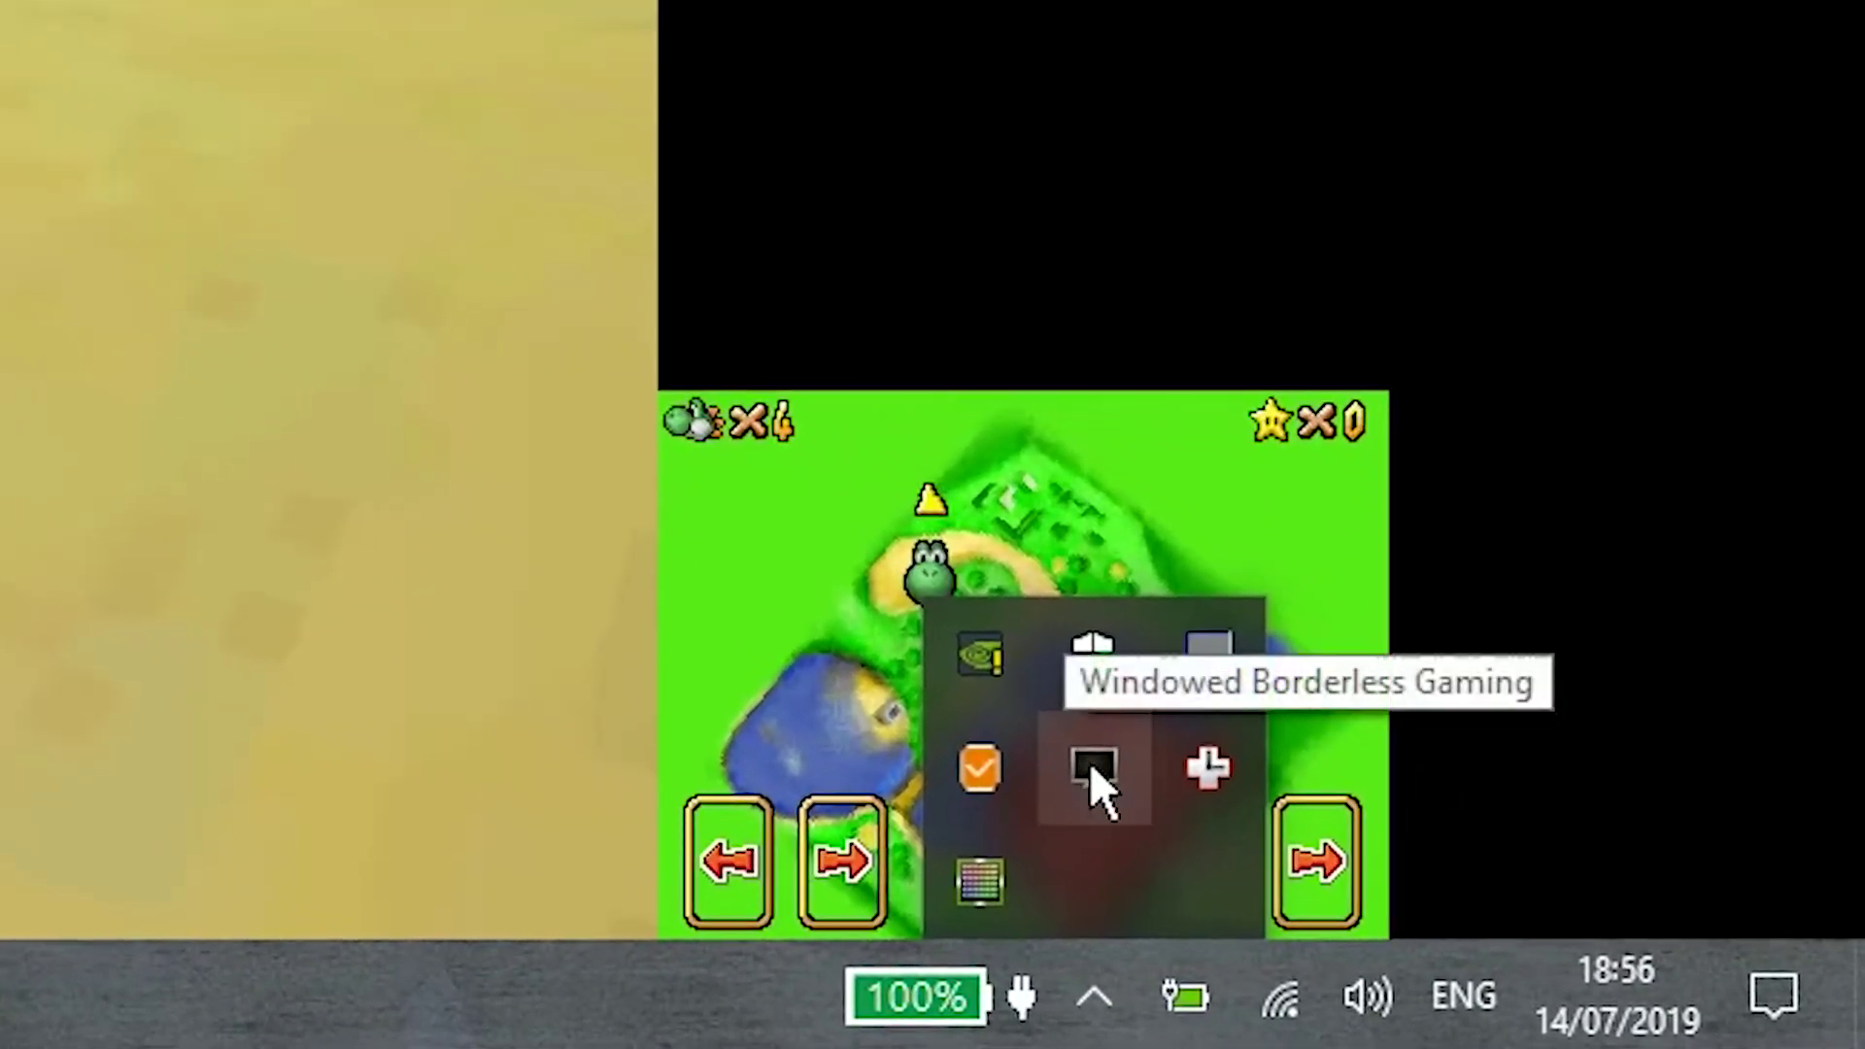
{"action": "right_click", "coordinate": [1091, 768]}
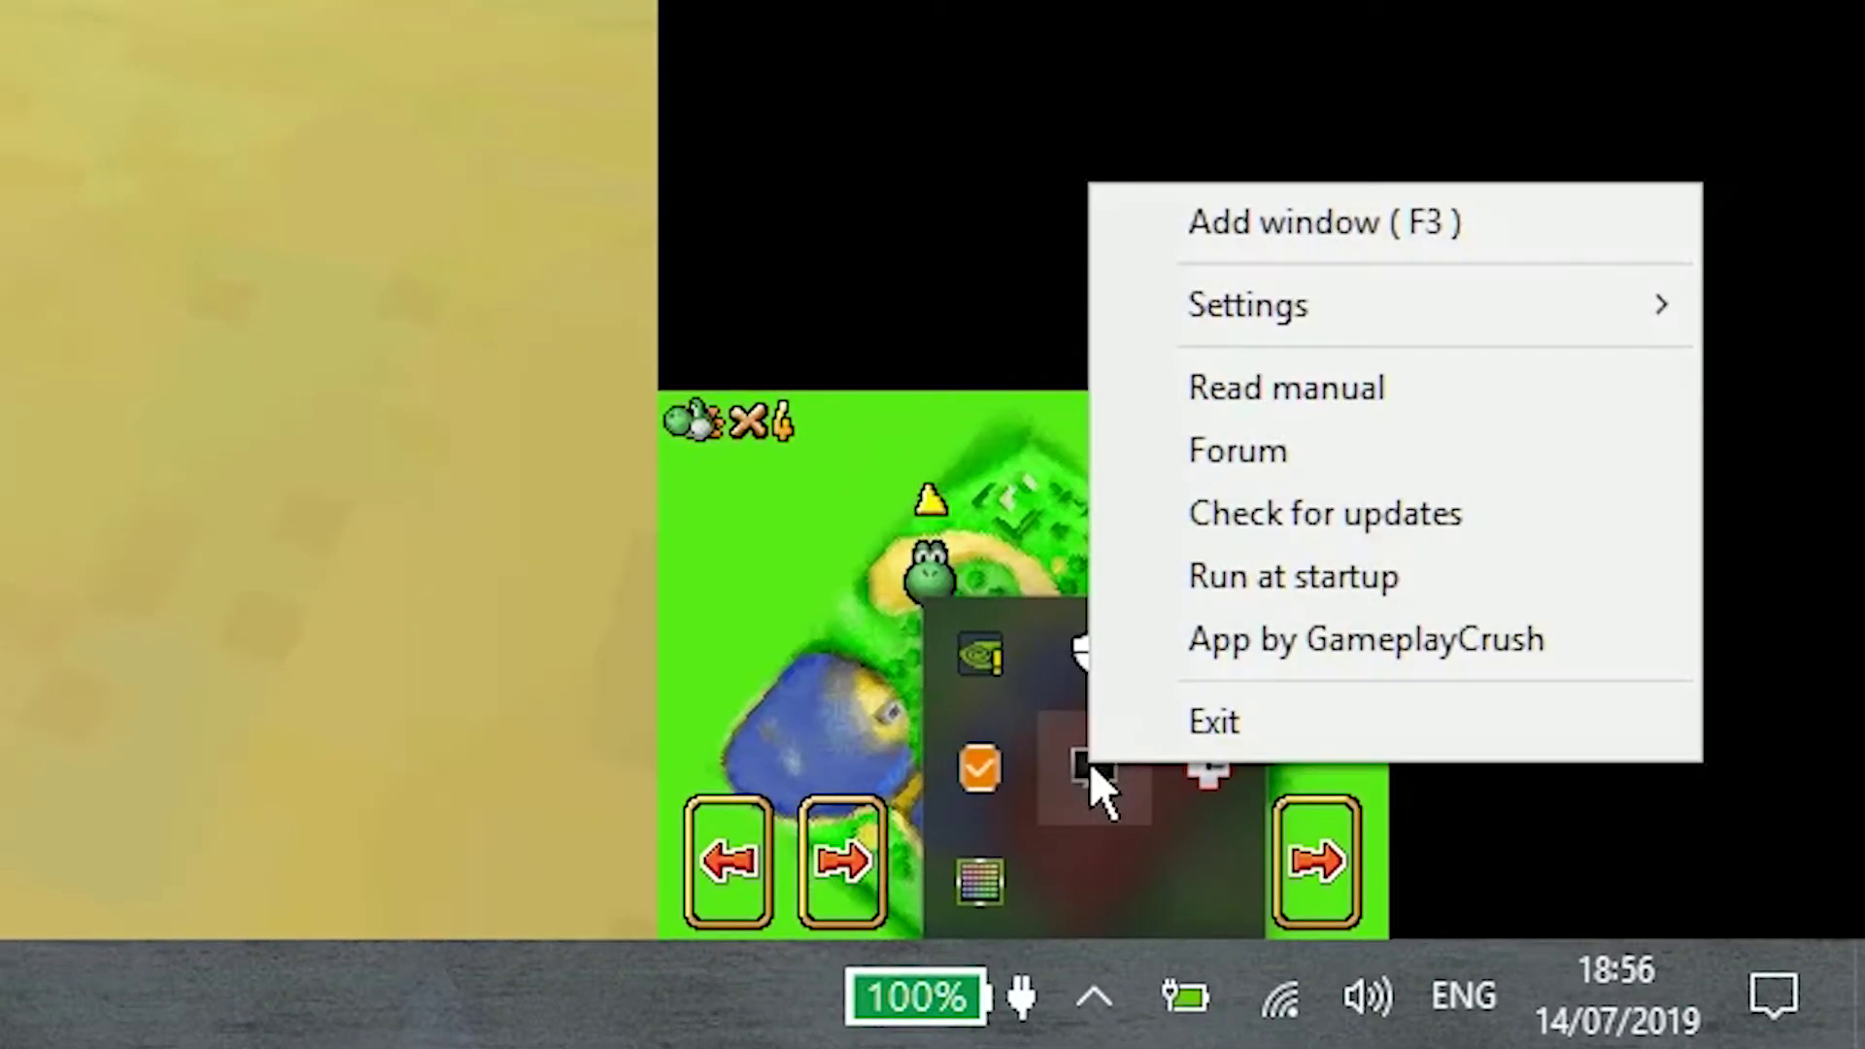
{"action": "left_click", "coordinate": [1242, 231]}
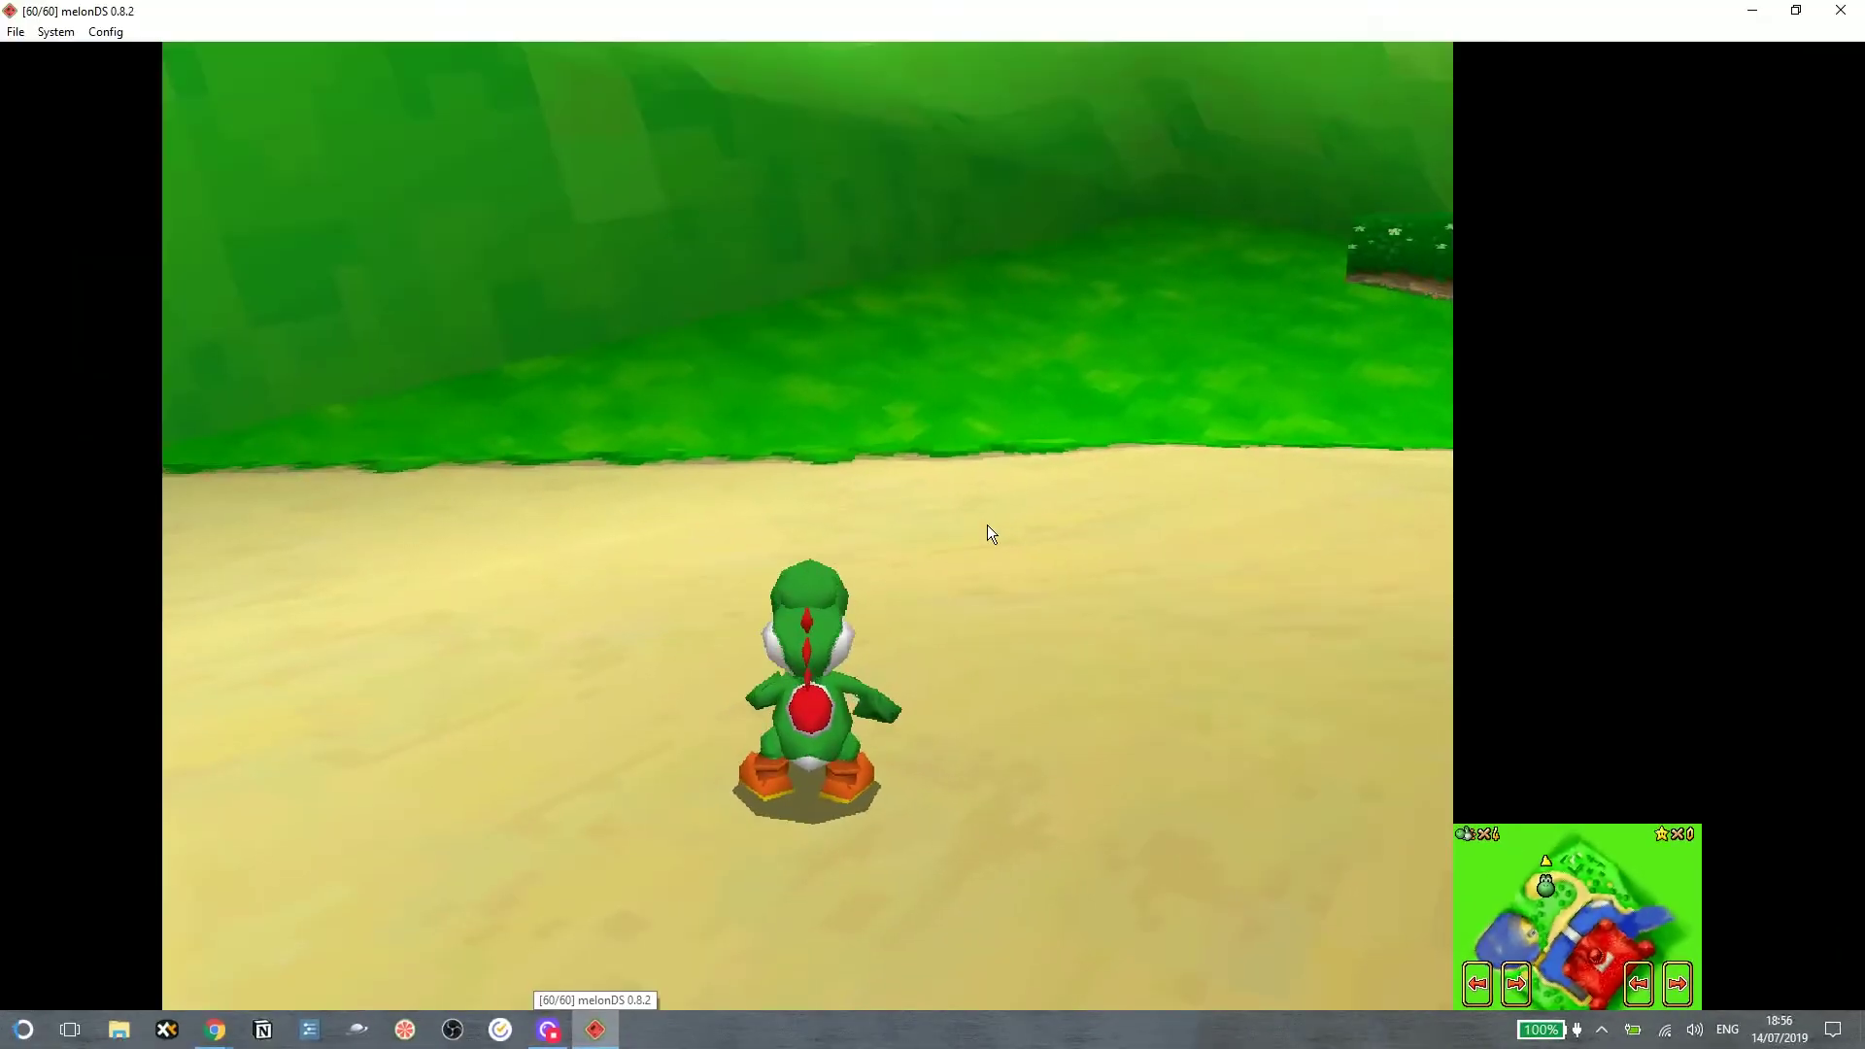
{"action": "key", "text": "F3"}
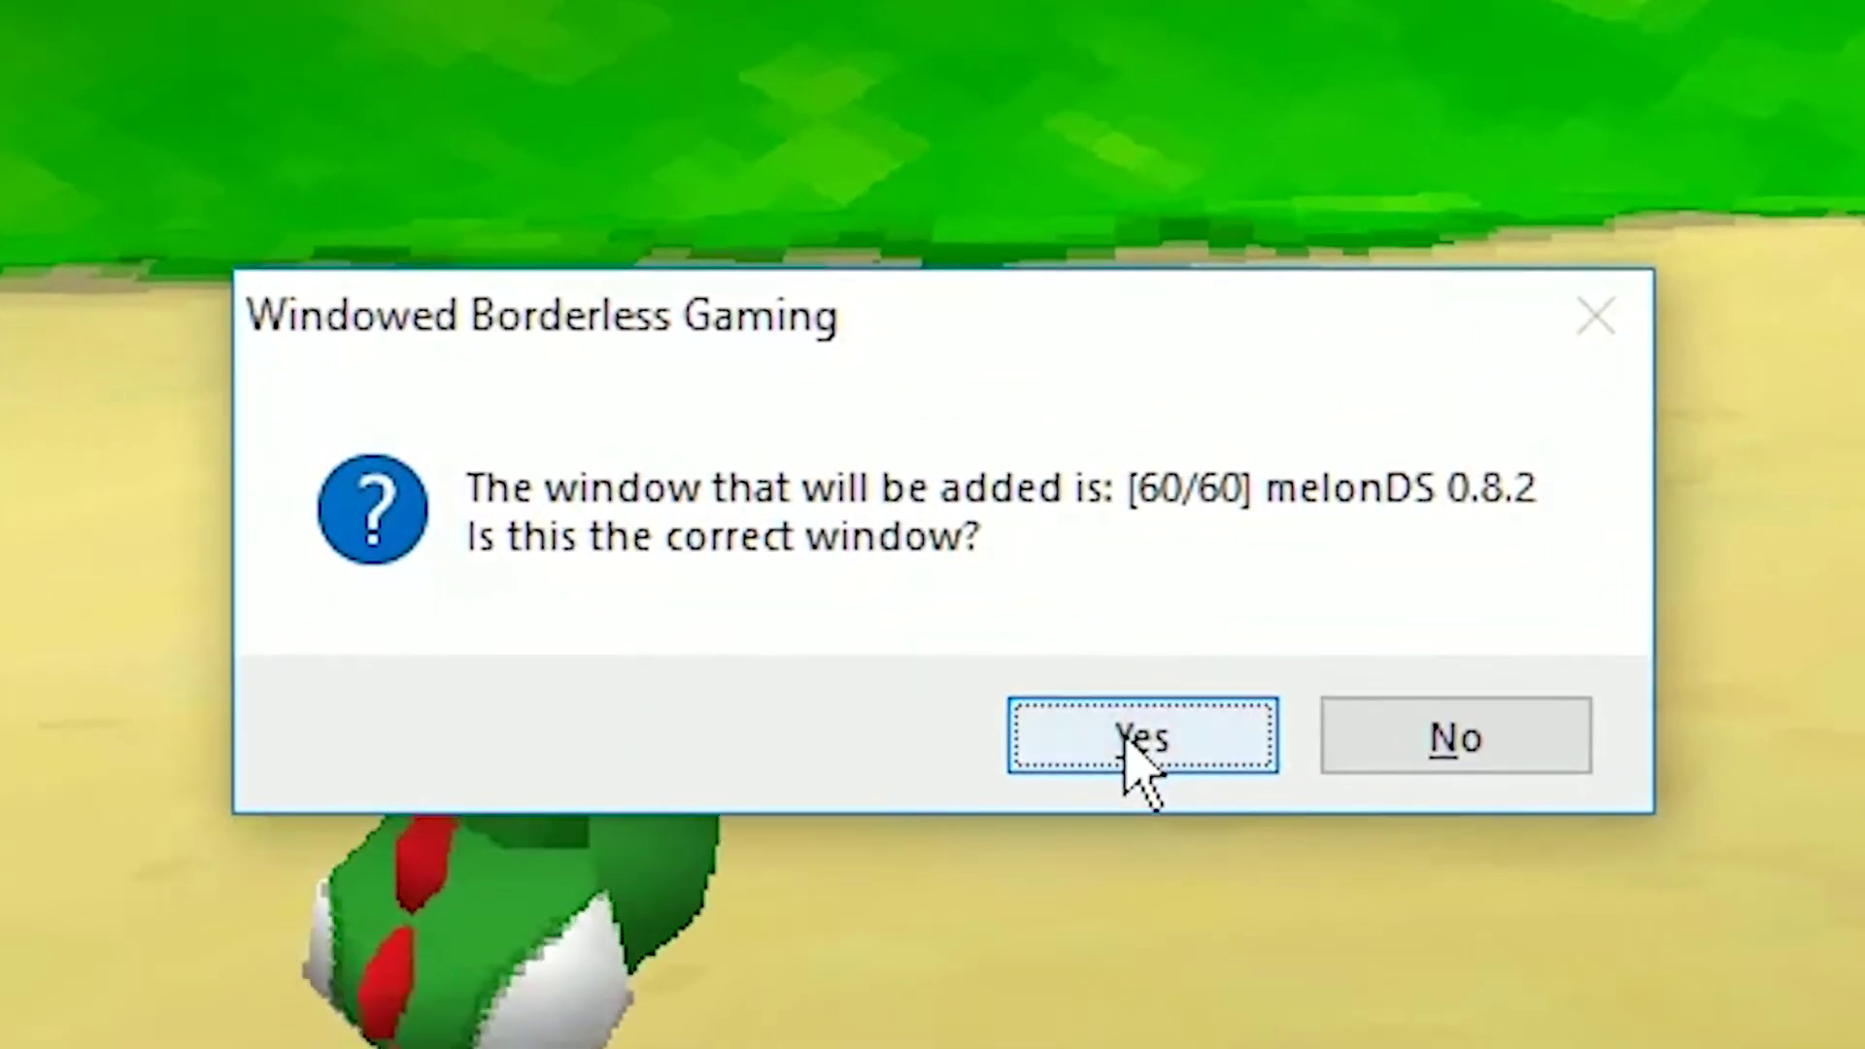
{"action": "left_click", "coordinate": [1115, 714]}
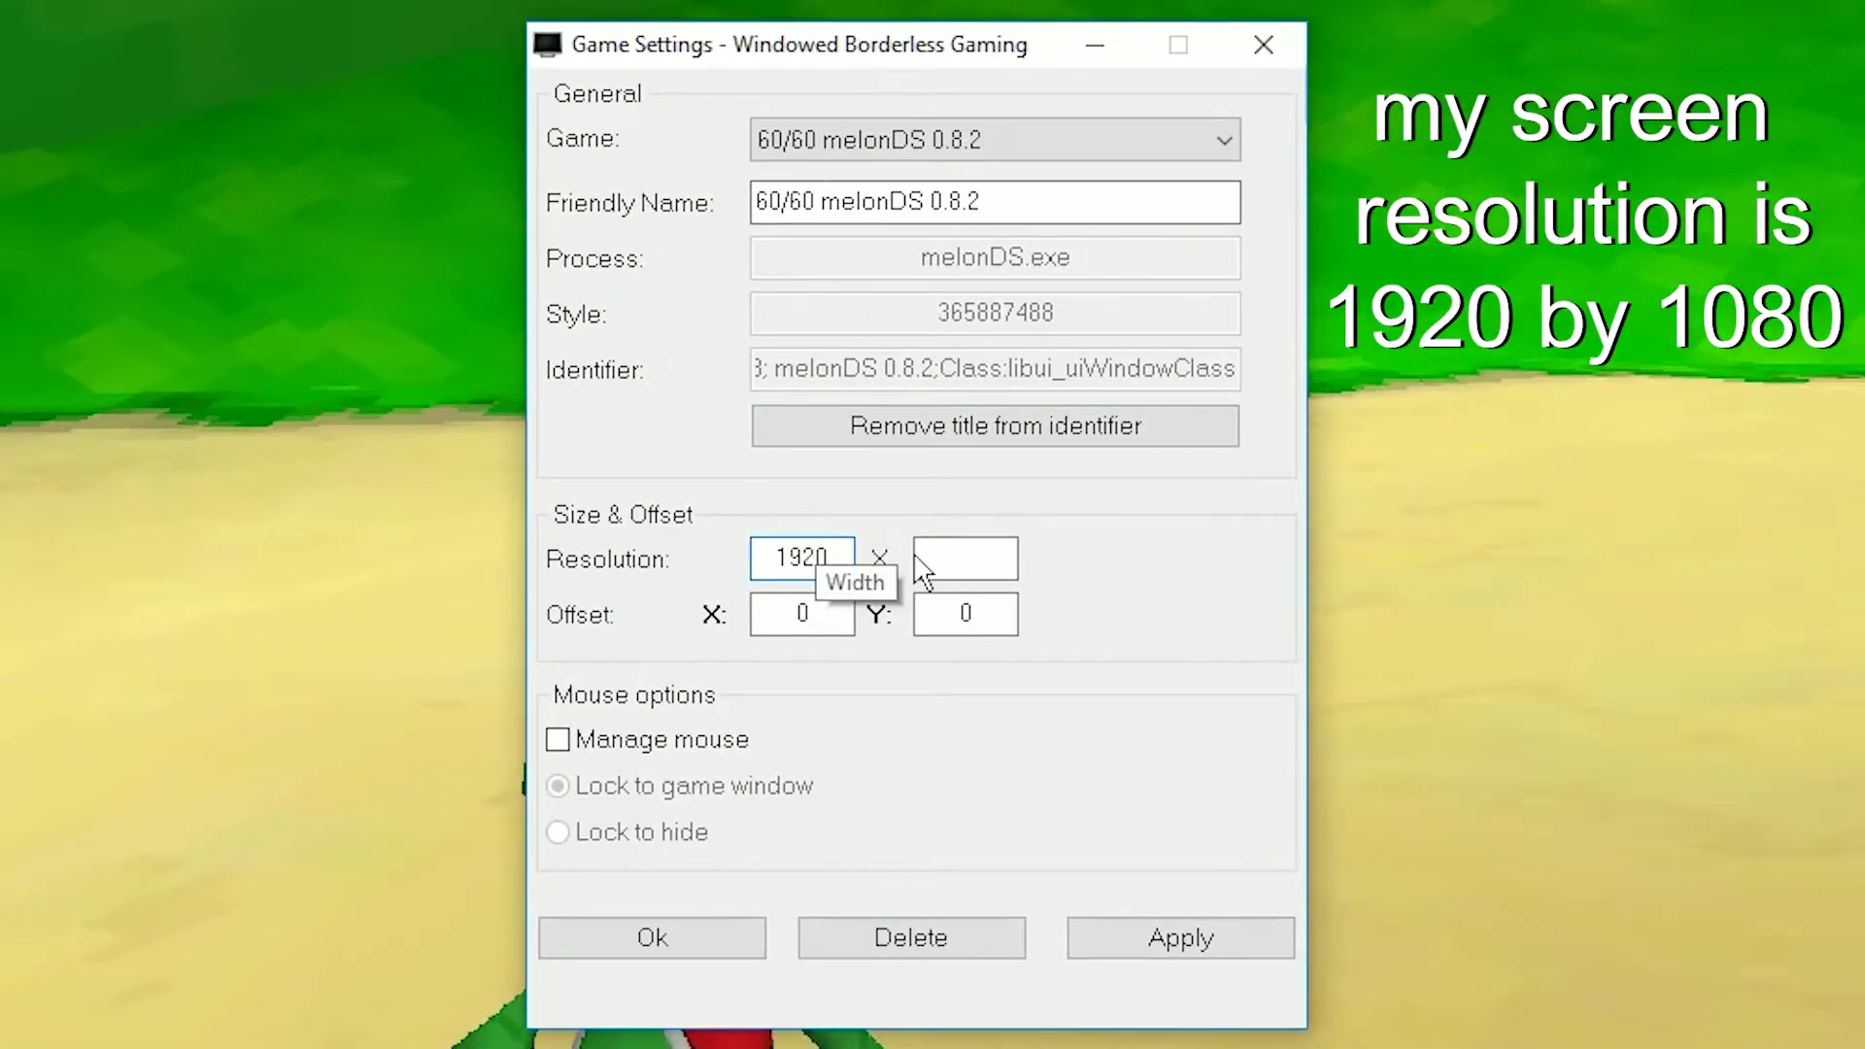
Give melonDS a 1920 × 1080 resolution, remove the title from its identifier, and save.
{"action": "left_click", "coordinate": [957, 555]}
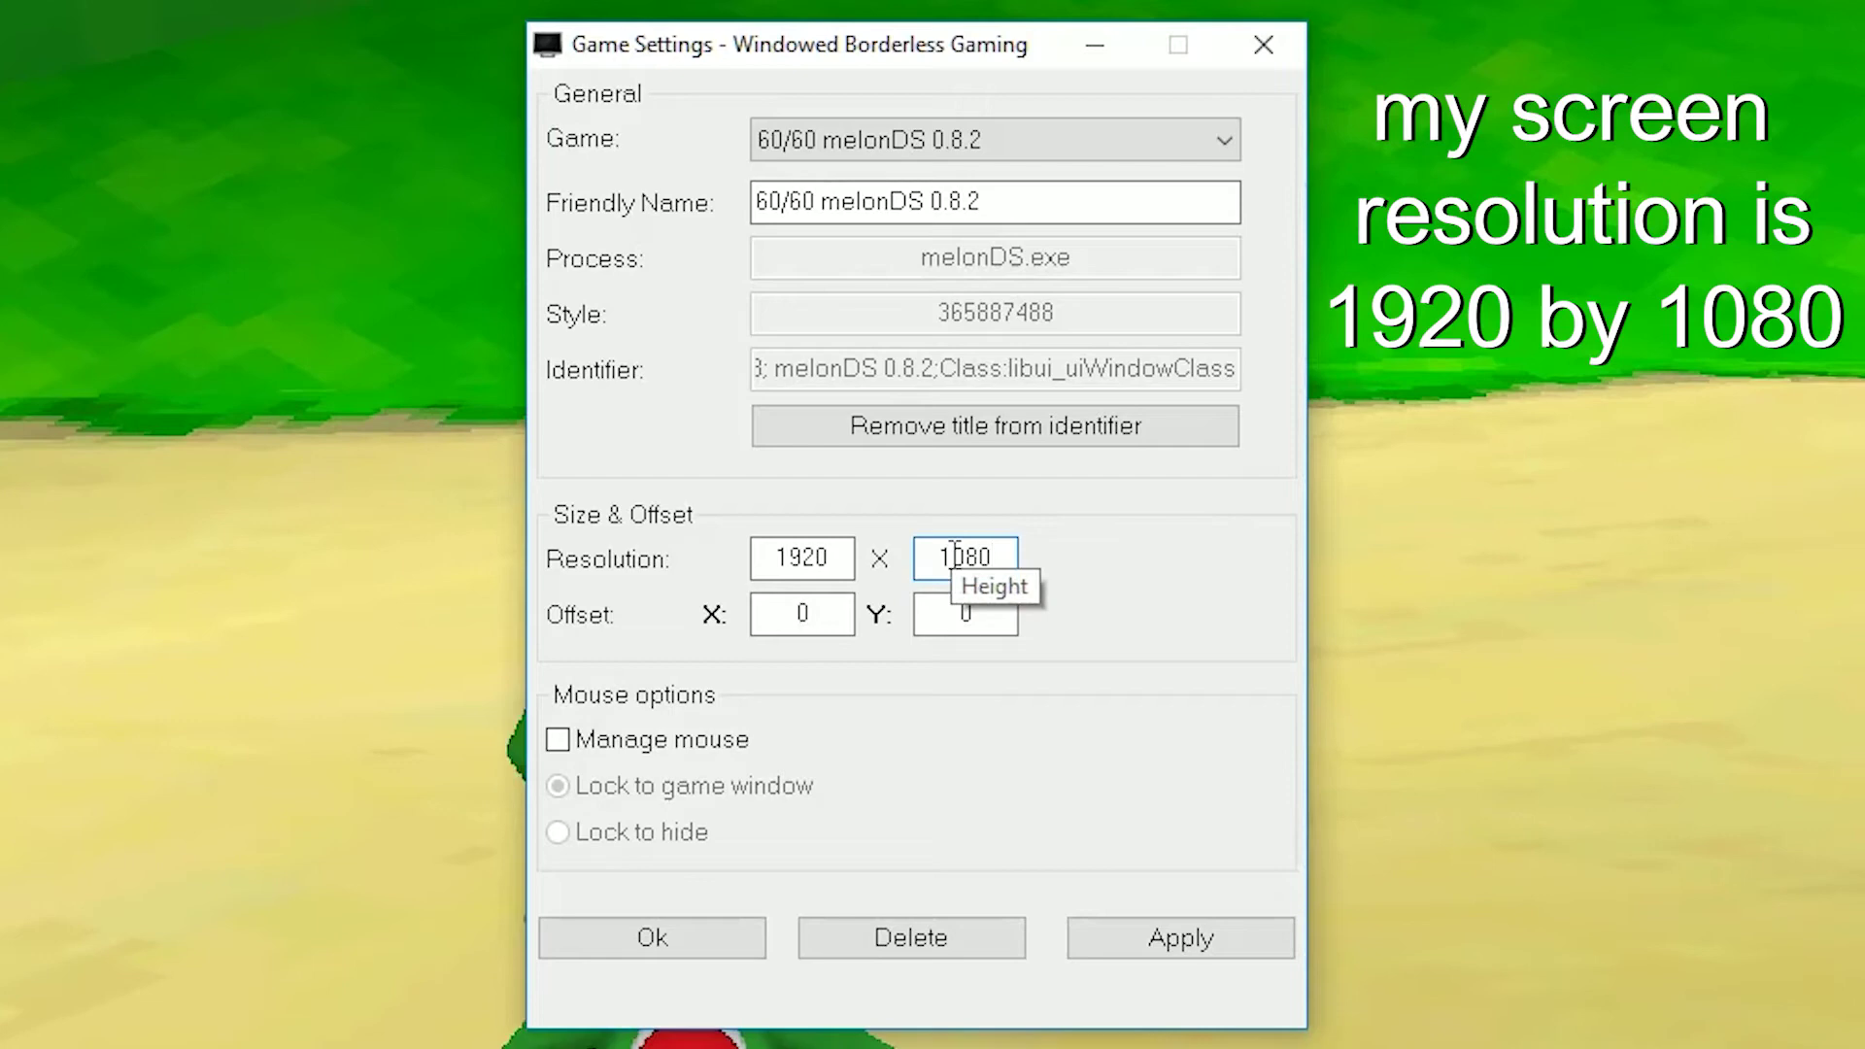
{"action": "left_click", "coordinate": [1046, 434]}
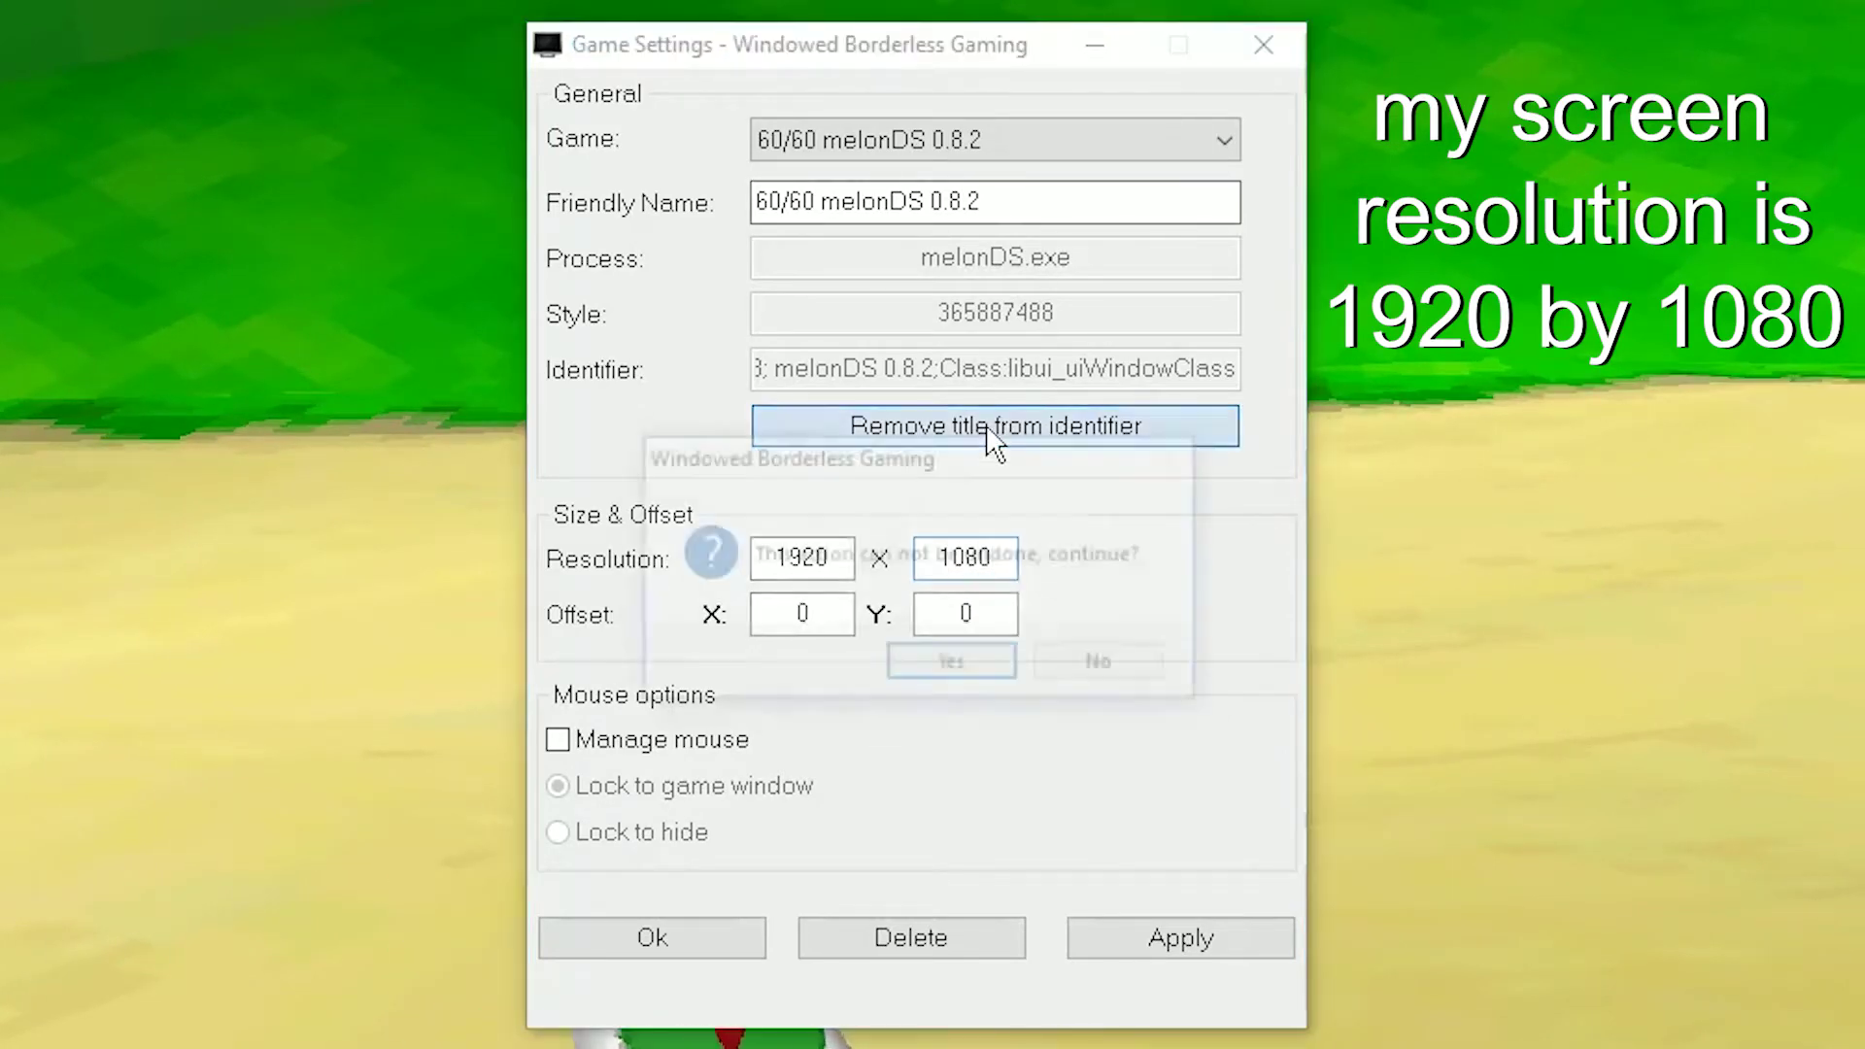
{"action": "left_click", "coordinate": [954, 666]}
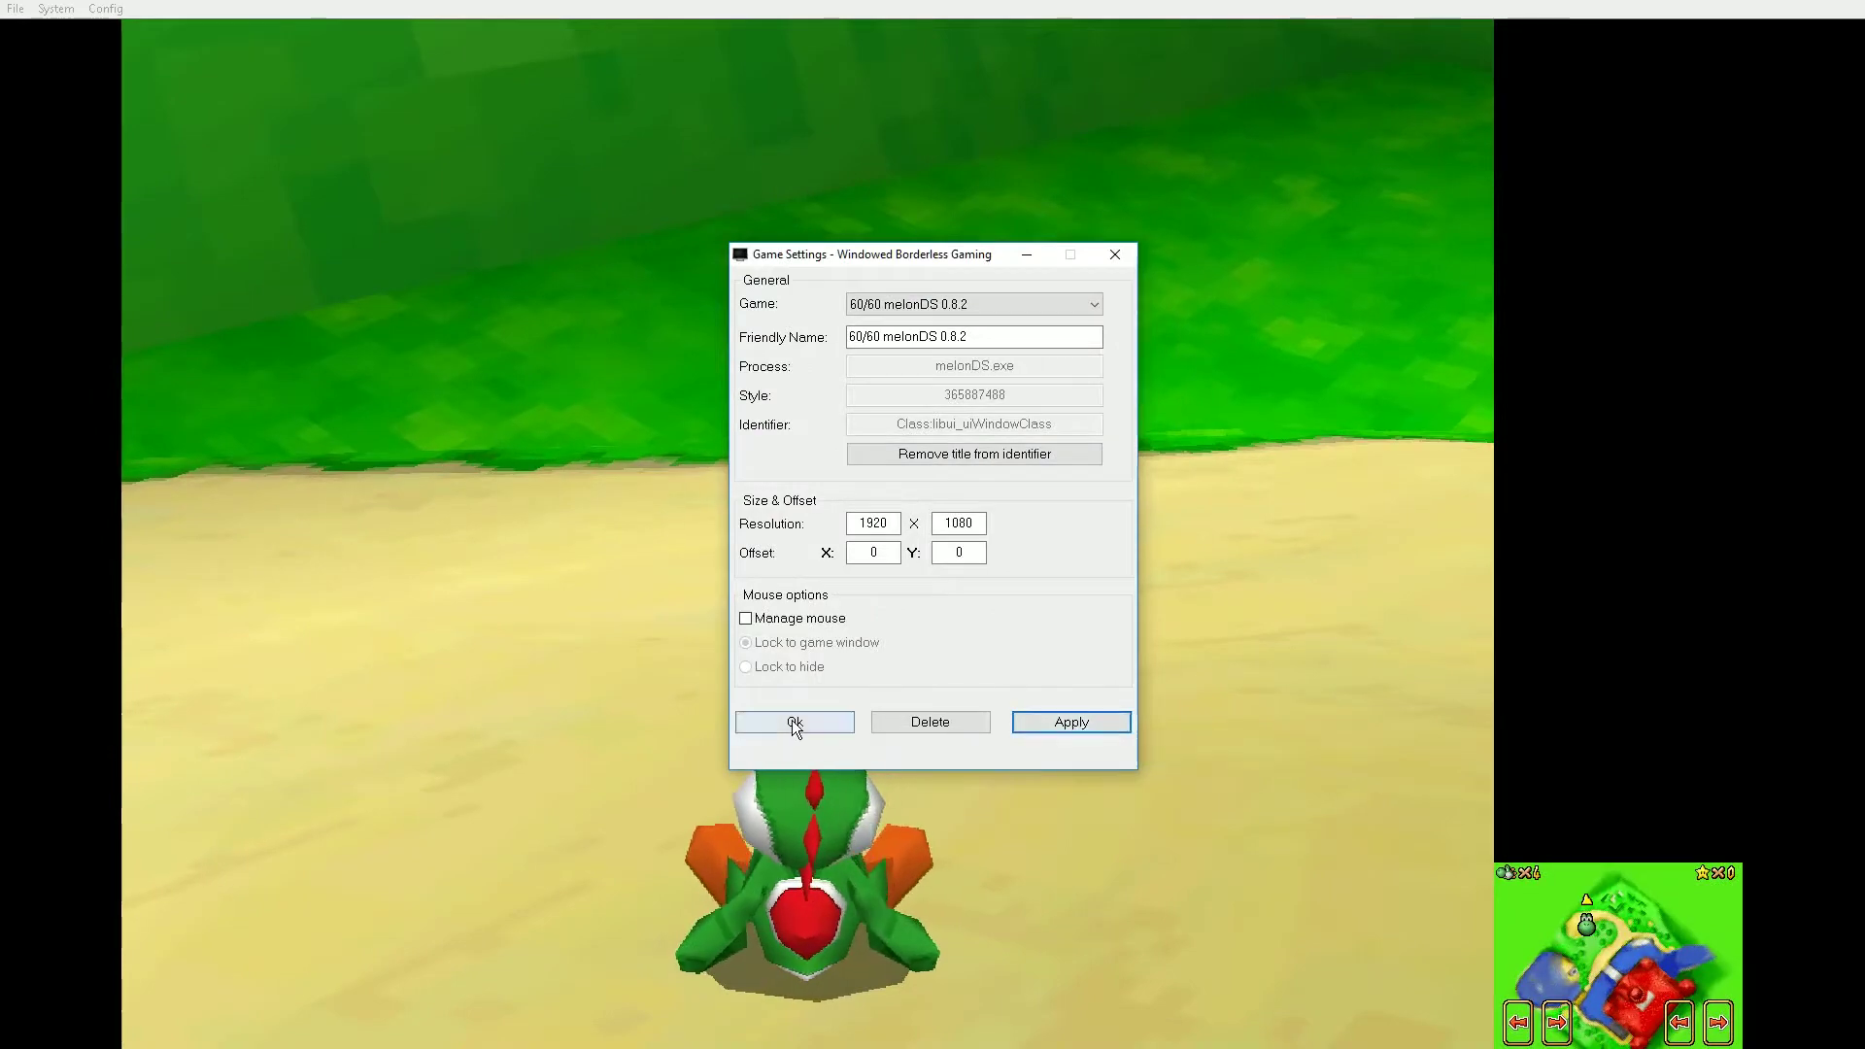
{"action": "left_click", "coordinate": [794, 723]}
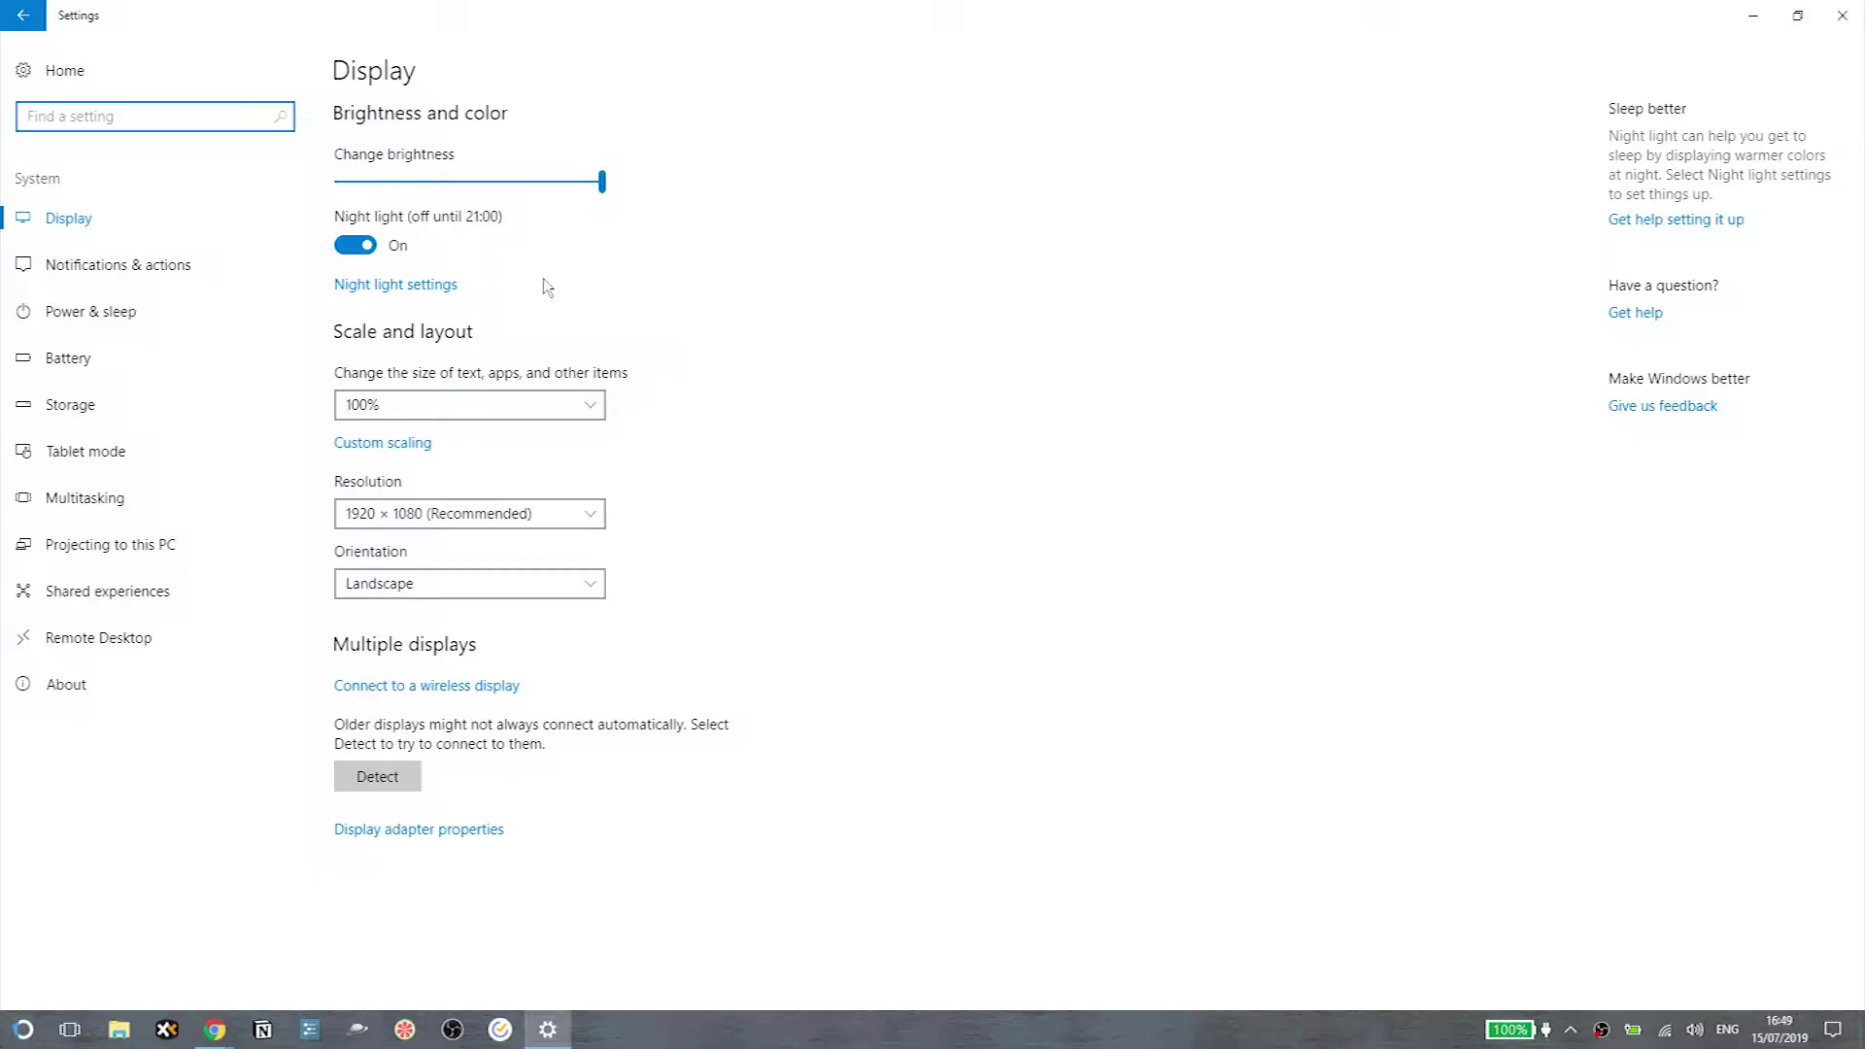
Change Windows display scaling to 125% (Recommended) and close the Game Settings dialog.
{"action": "left_click", "coordinate": [460, 409]}
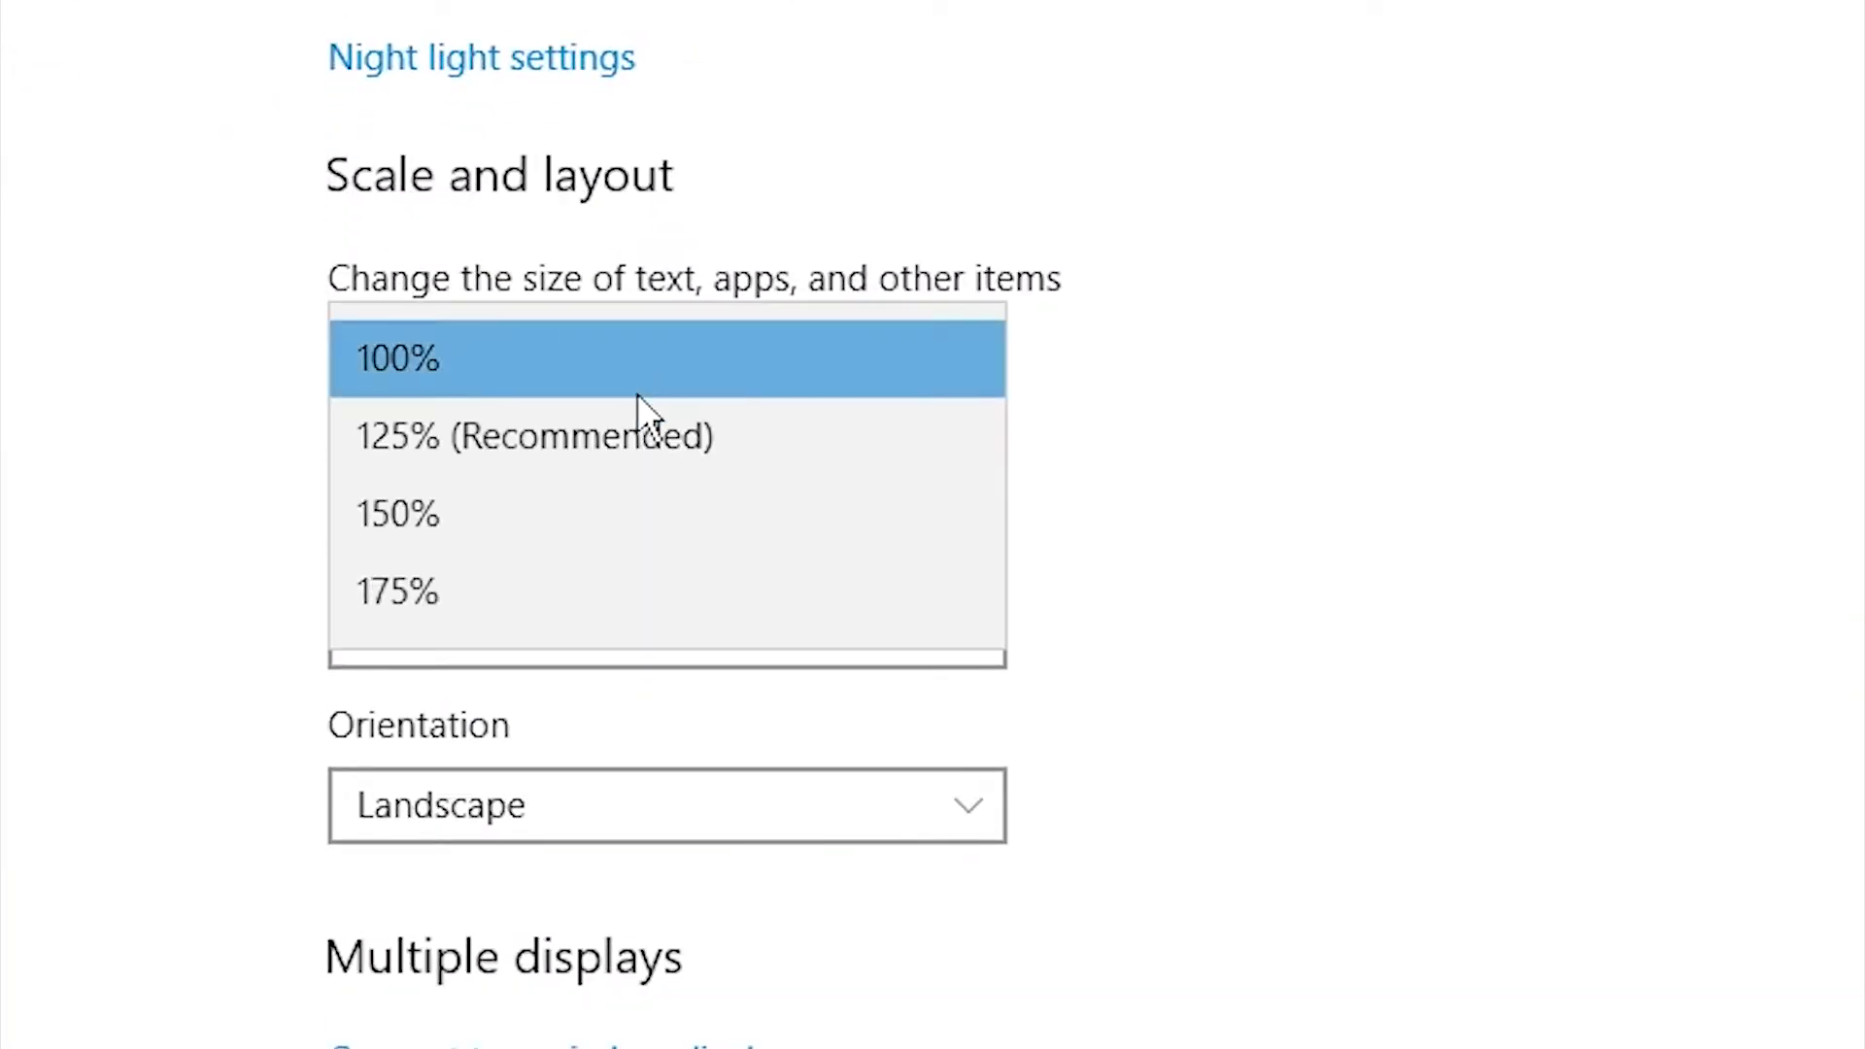
{"action": "left_click", "coordinate": [633, 449]}
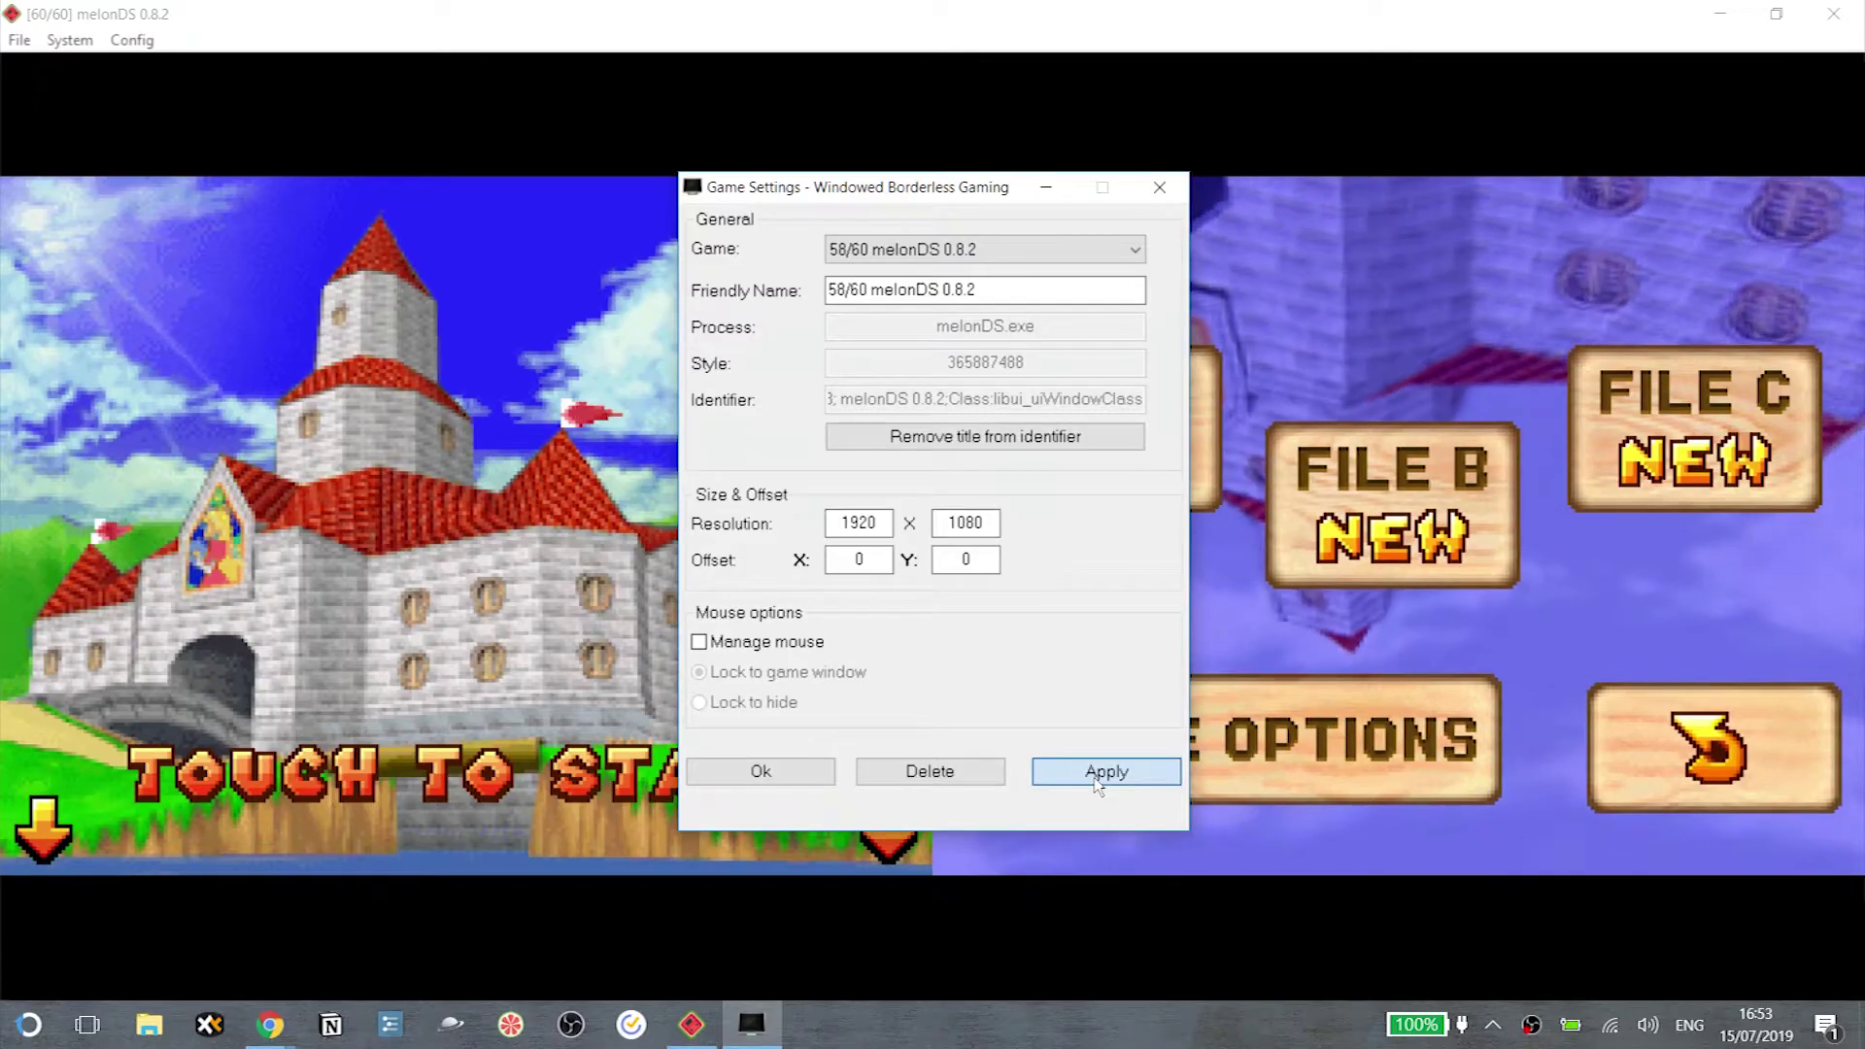
{"action": "left_click", "coordinate": [1099, 774]}
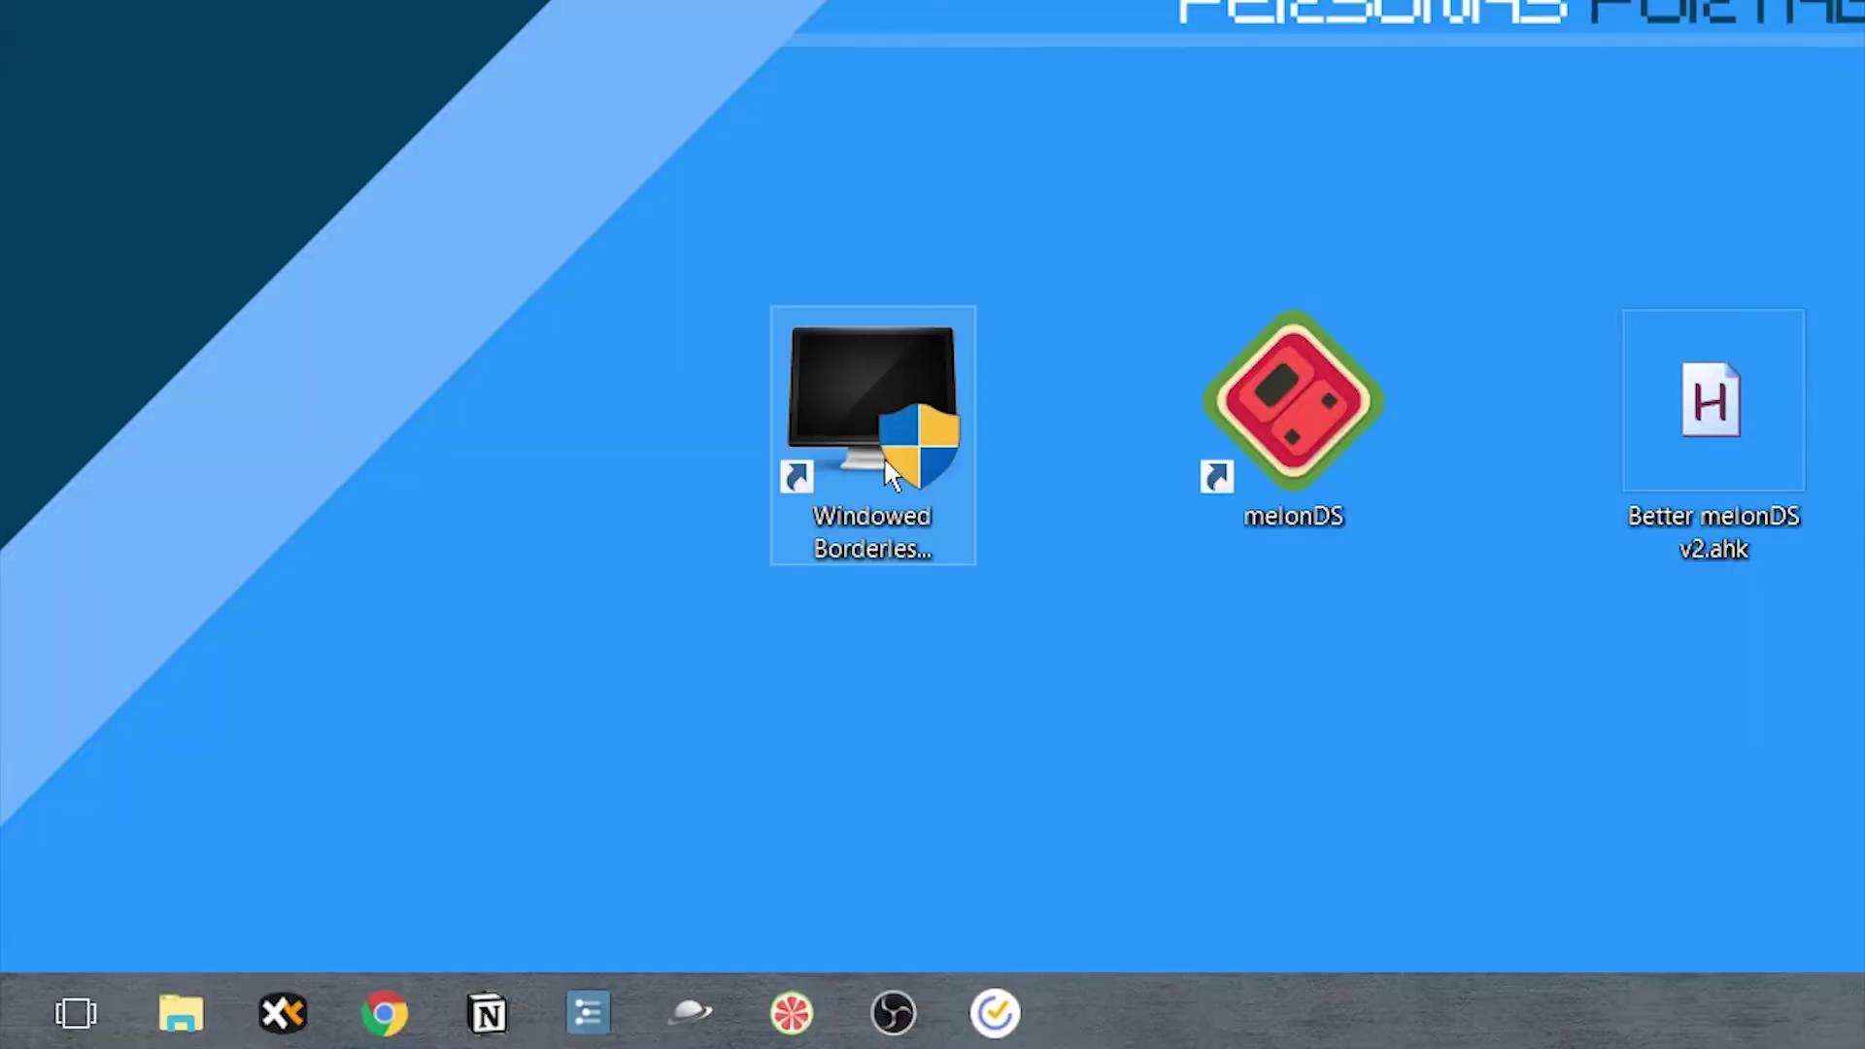
Enable Override high DPI scaling performed by Application on the Windowed Borderless Gaming shortcut.
{"action": "right_click", "coordinate": [882, 456]}
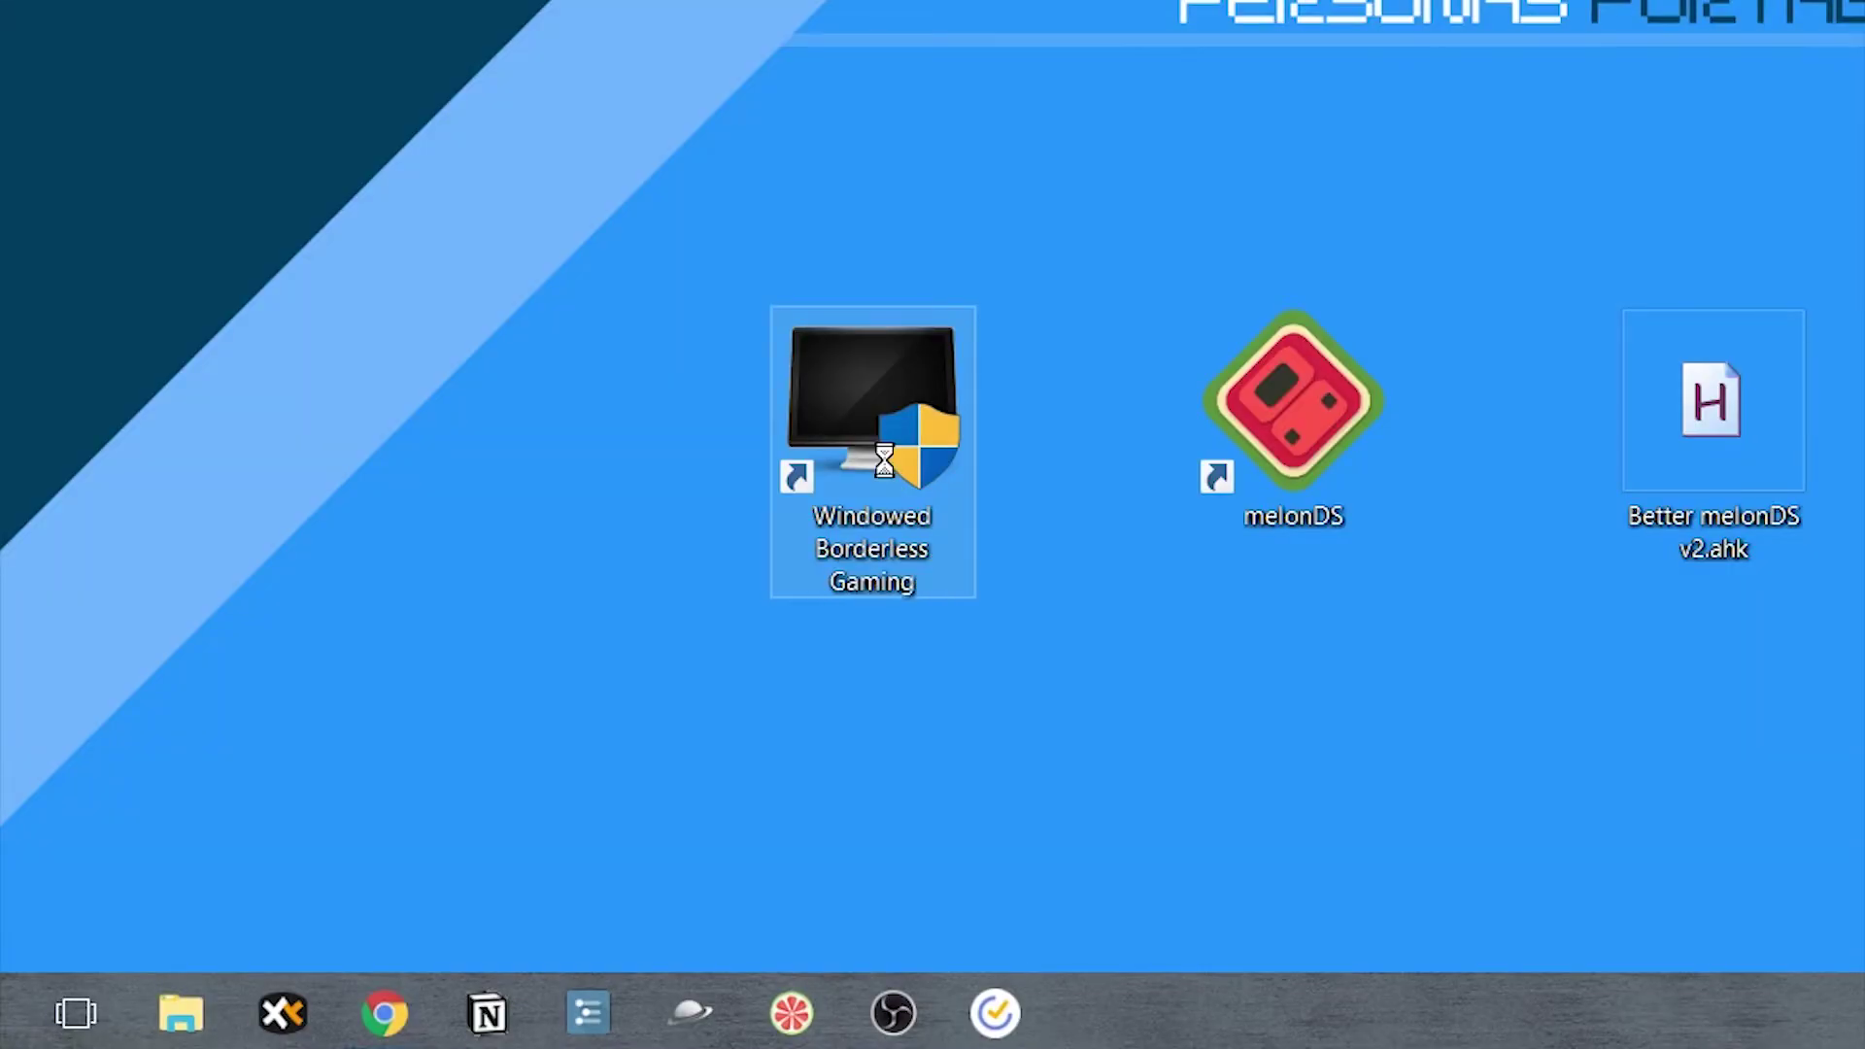
{"action": "left_click", "coordinate": [609, 983]}
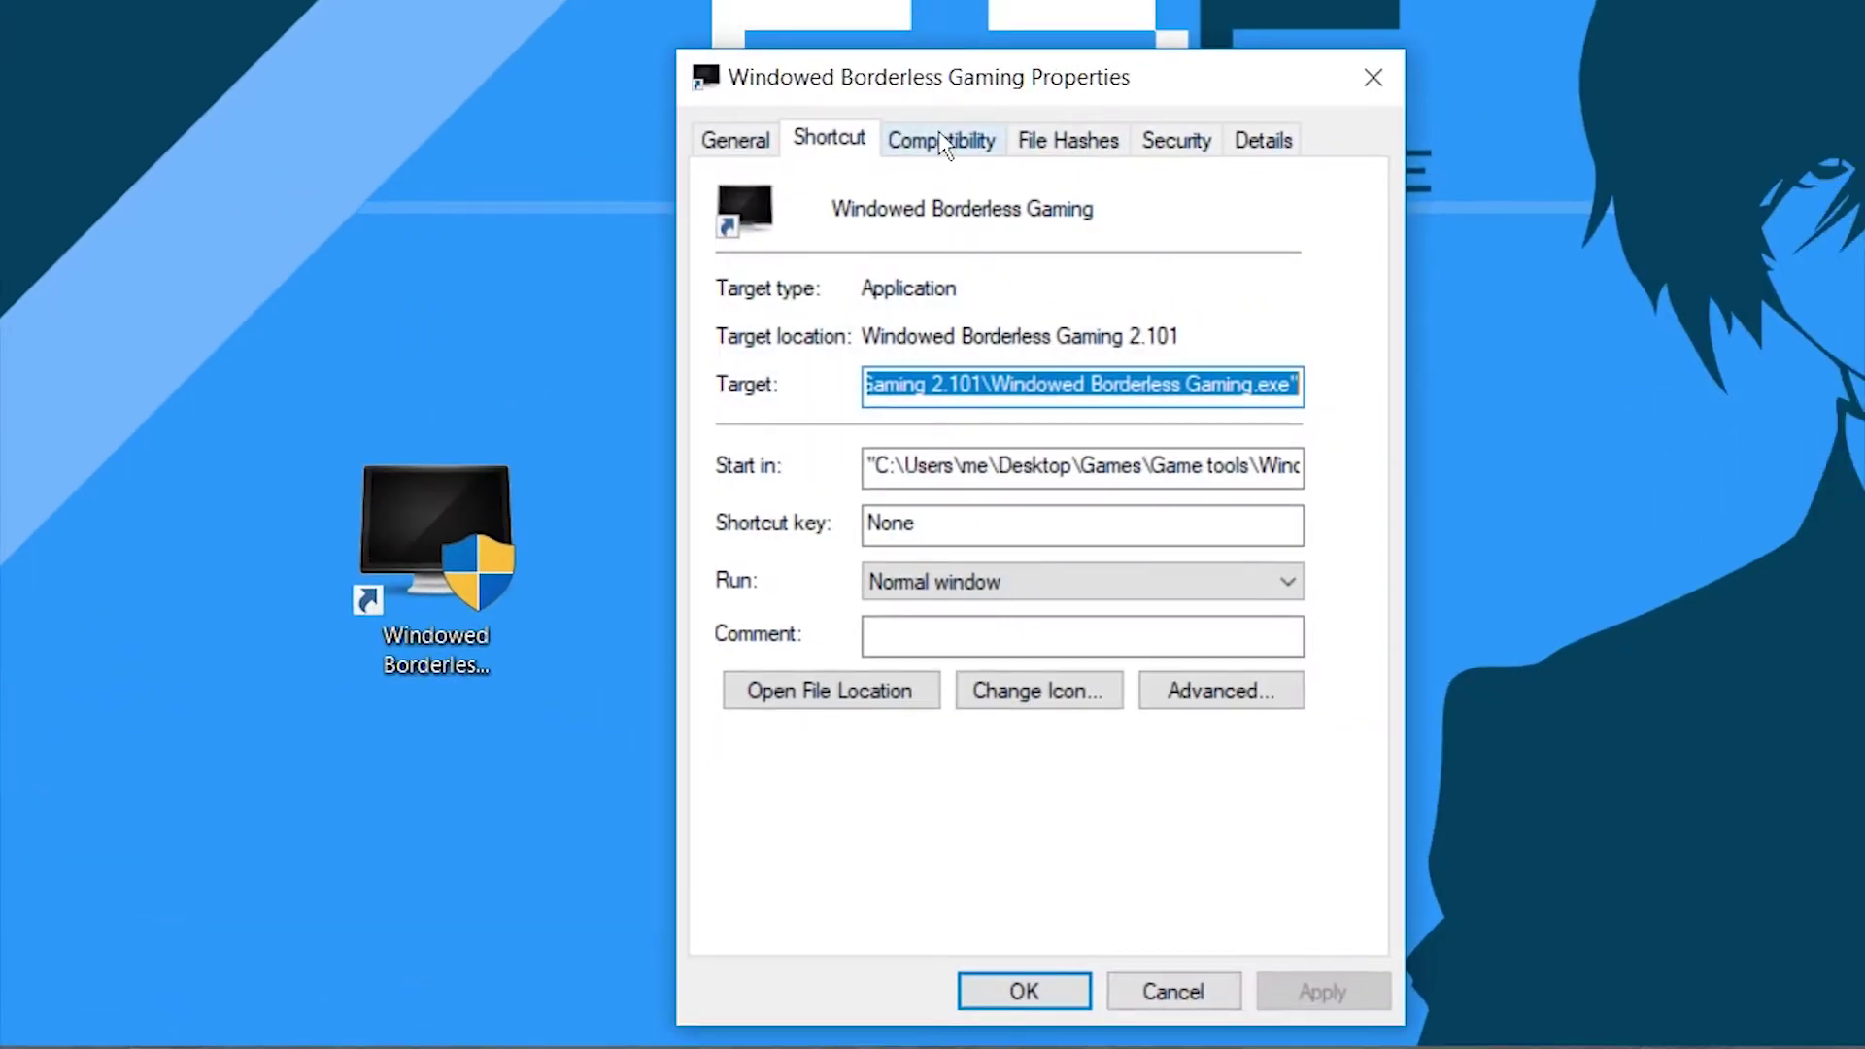
{"action": "left_click", "coordinate": [942, 144]}
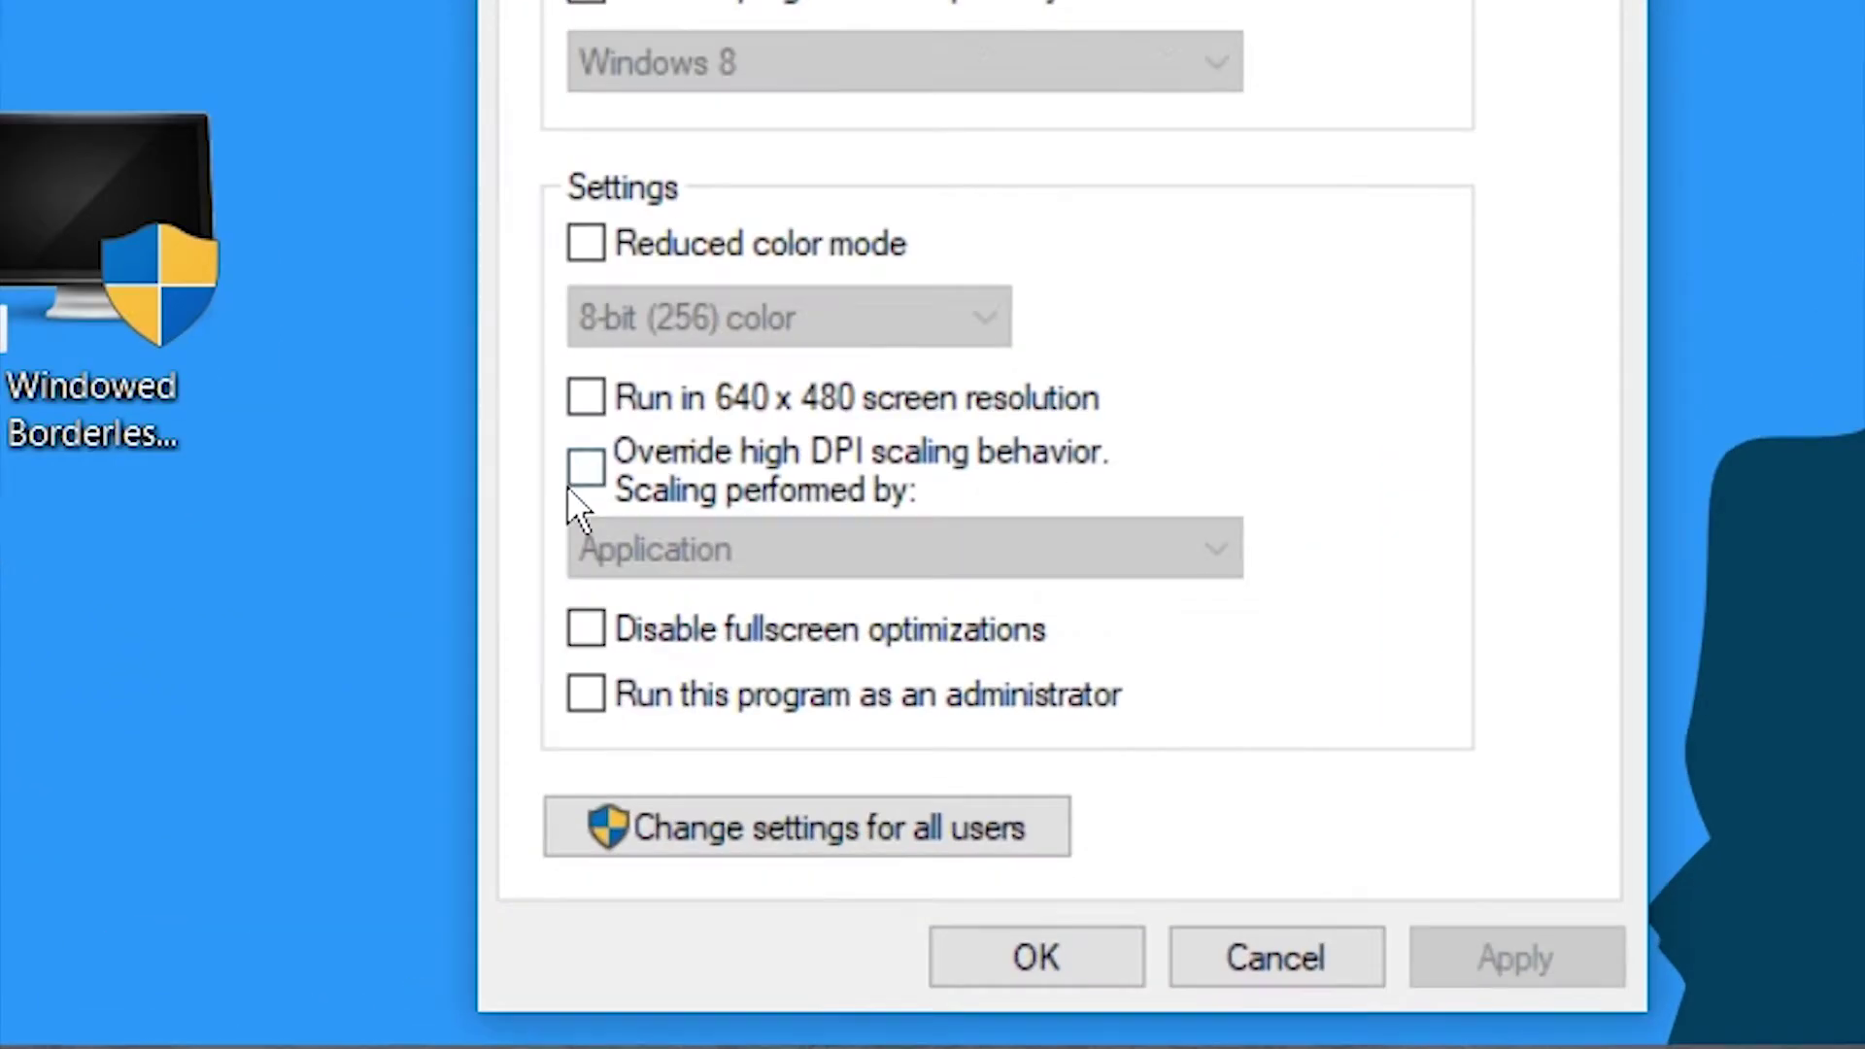
{"action": "left_click", "coordinate": [744, 687]}
{"action": "left_click", "coordinate": [954, 739]}
{"action": "left_click", "coordinate": [928, 770]}
{"action": "left_click", "coordinate": [1515, 958]}
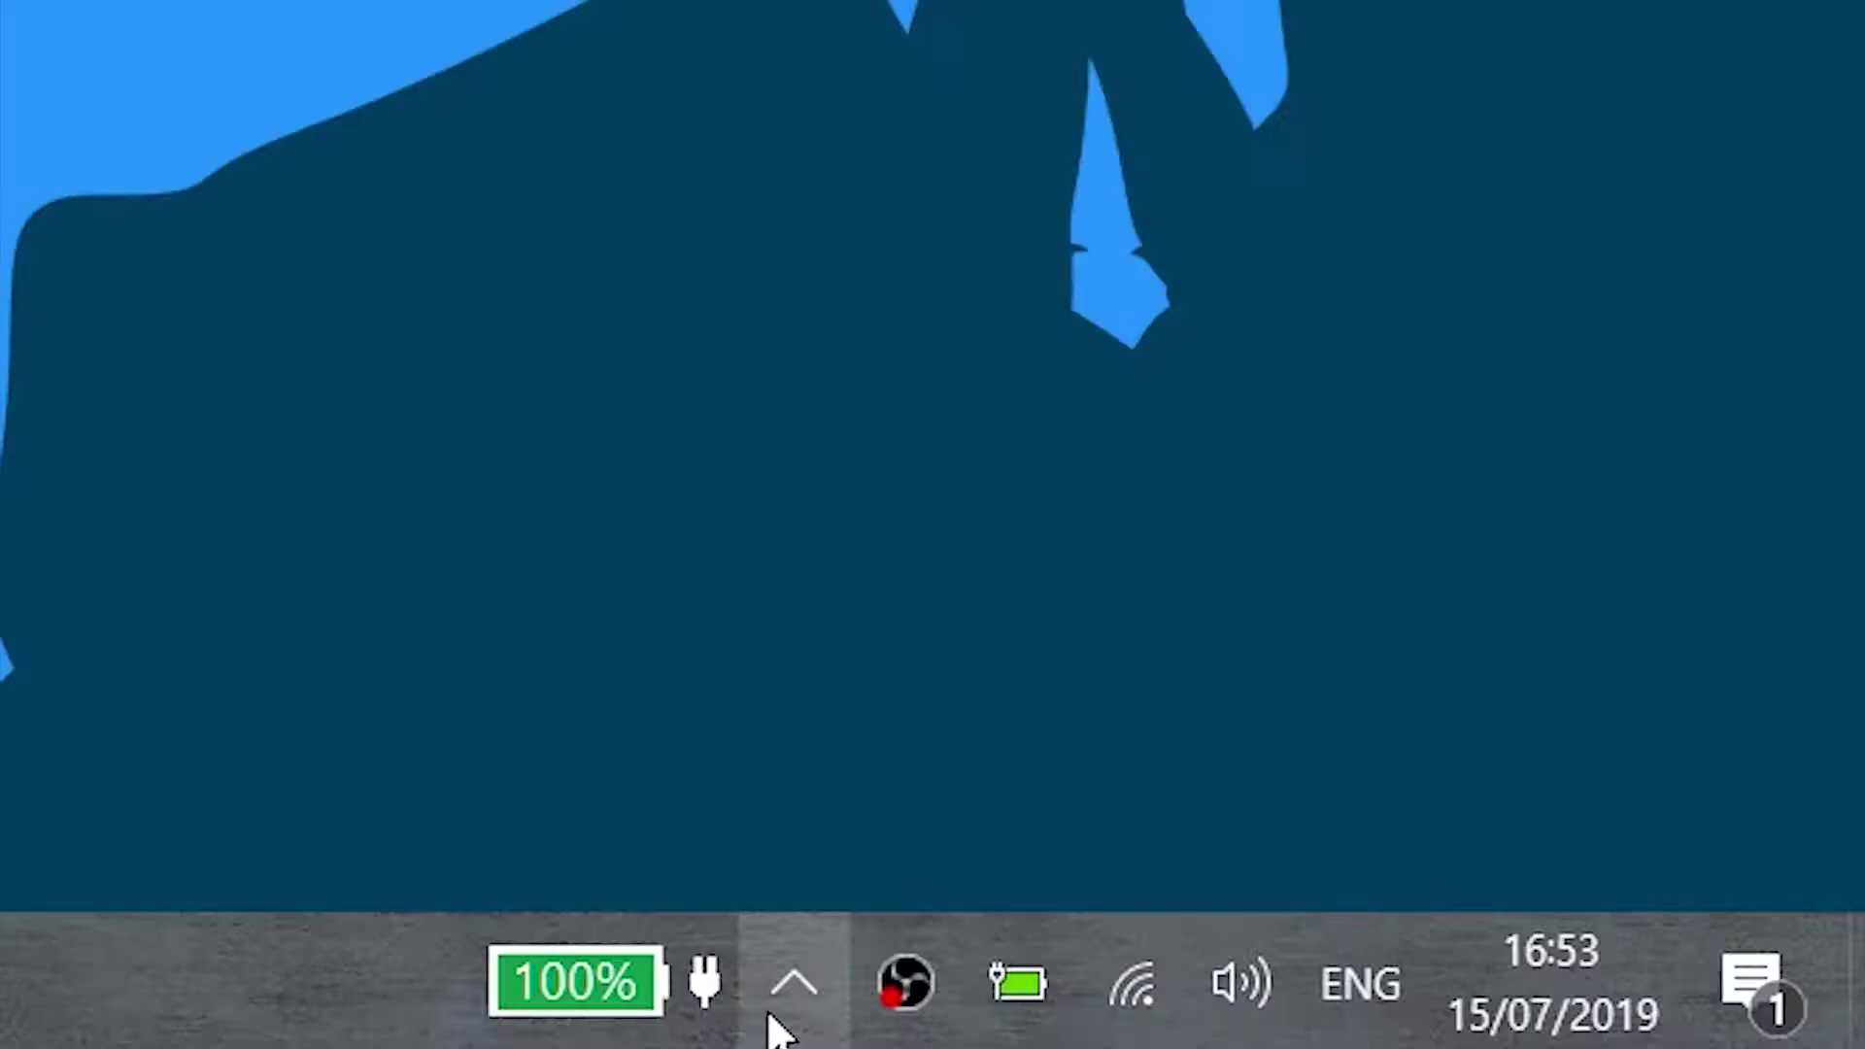
Exit Windowed Borderless Gaming from its notification-area icon.
{"action": "left_click", "coordinate": [789, 983]}
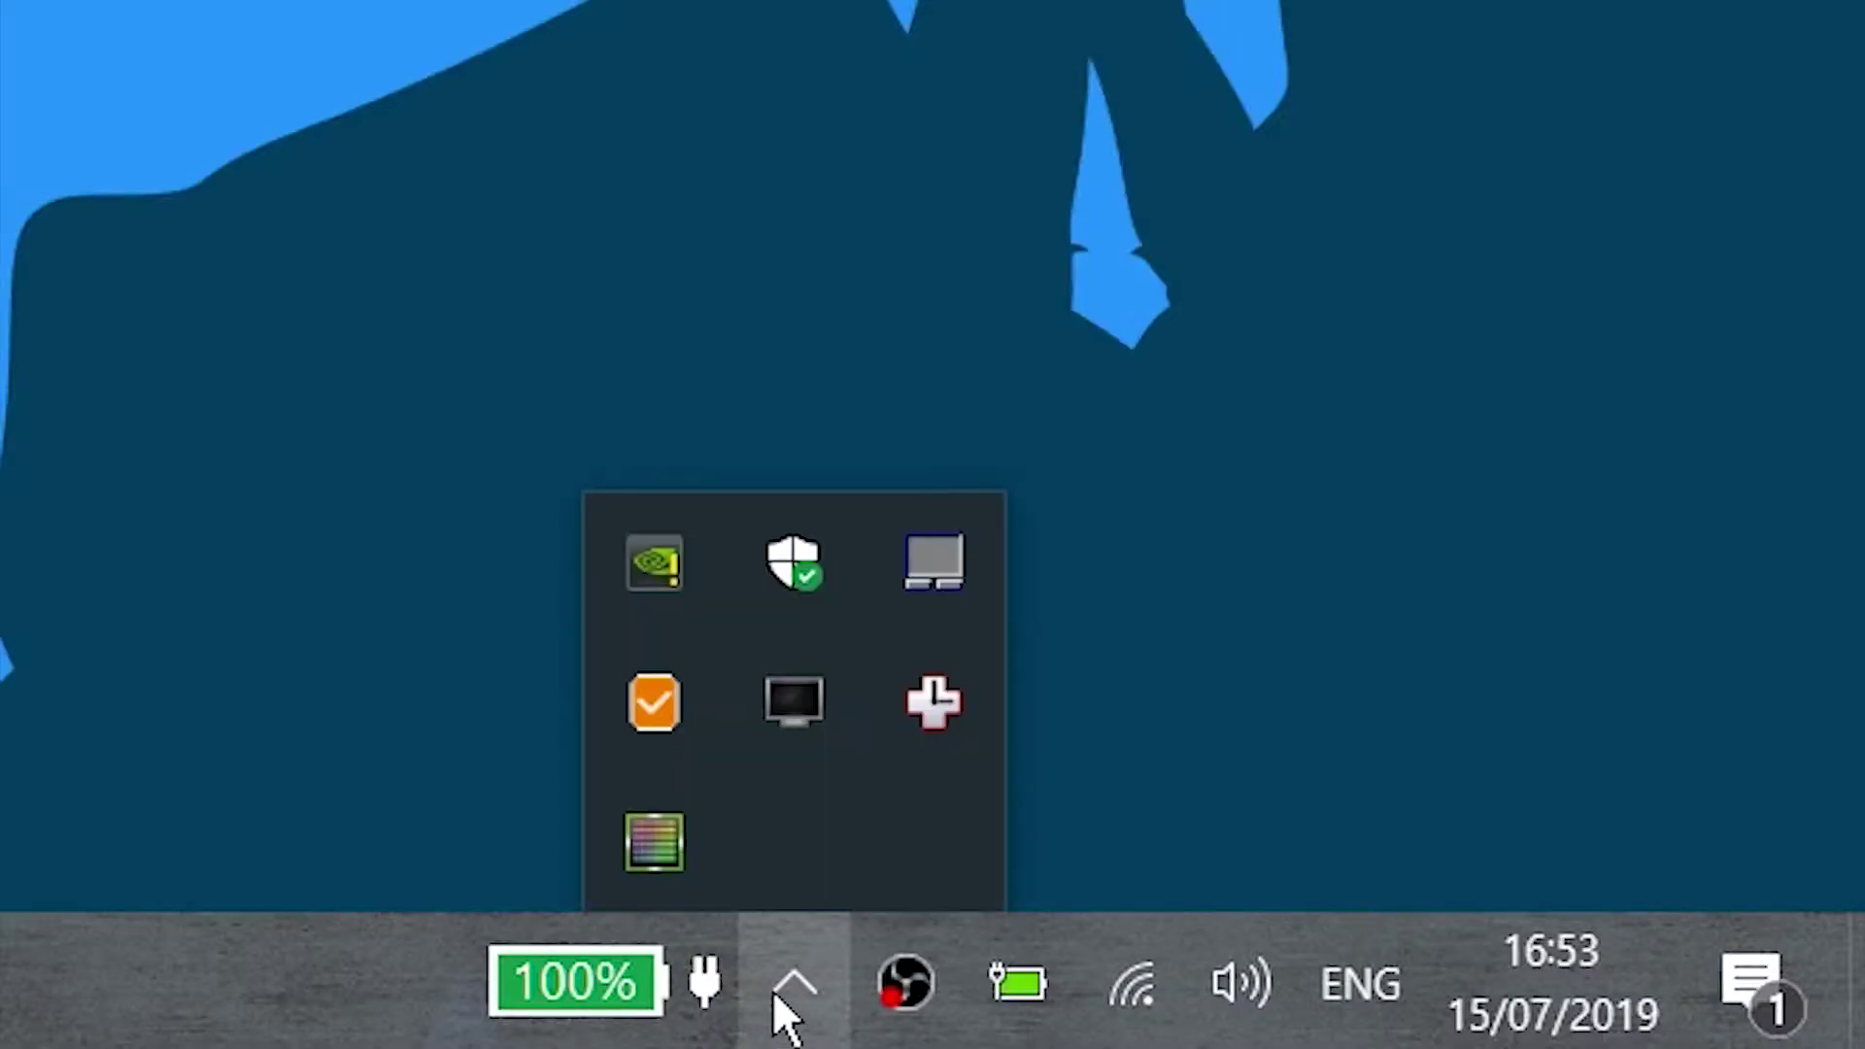
{"action": "right_click", "coordinate": [820, 709]}
{"action": "left_click", "coordinate": [884, 680]}
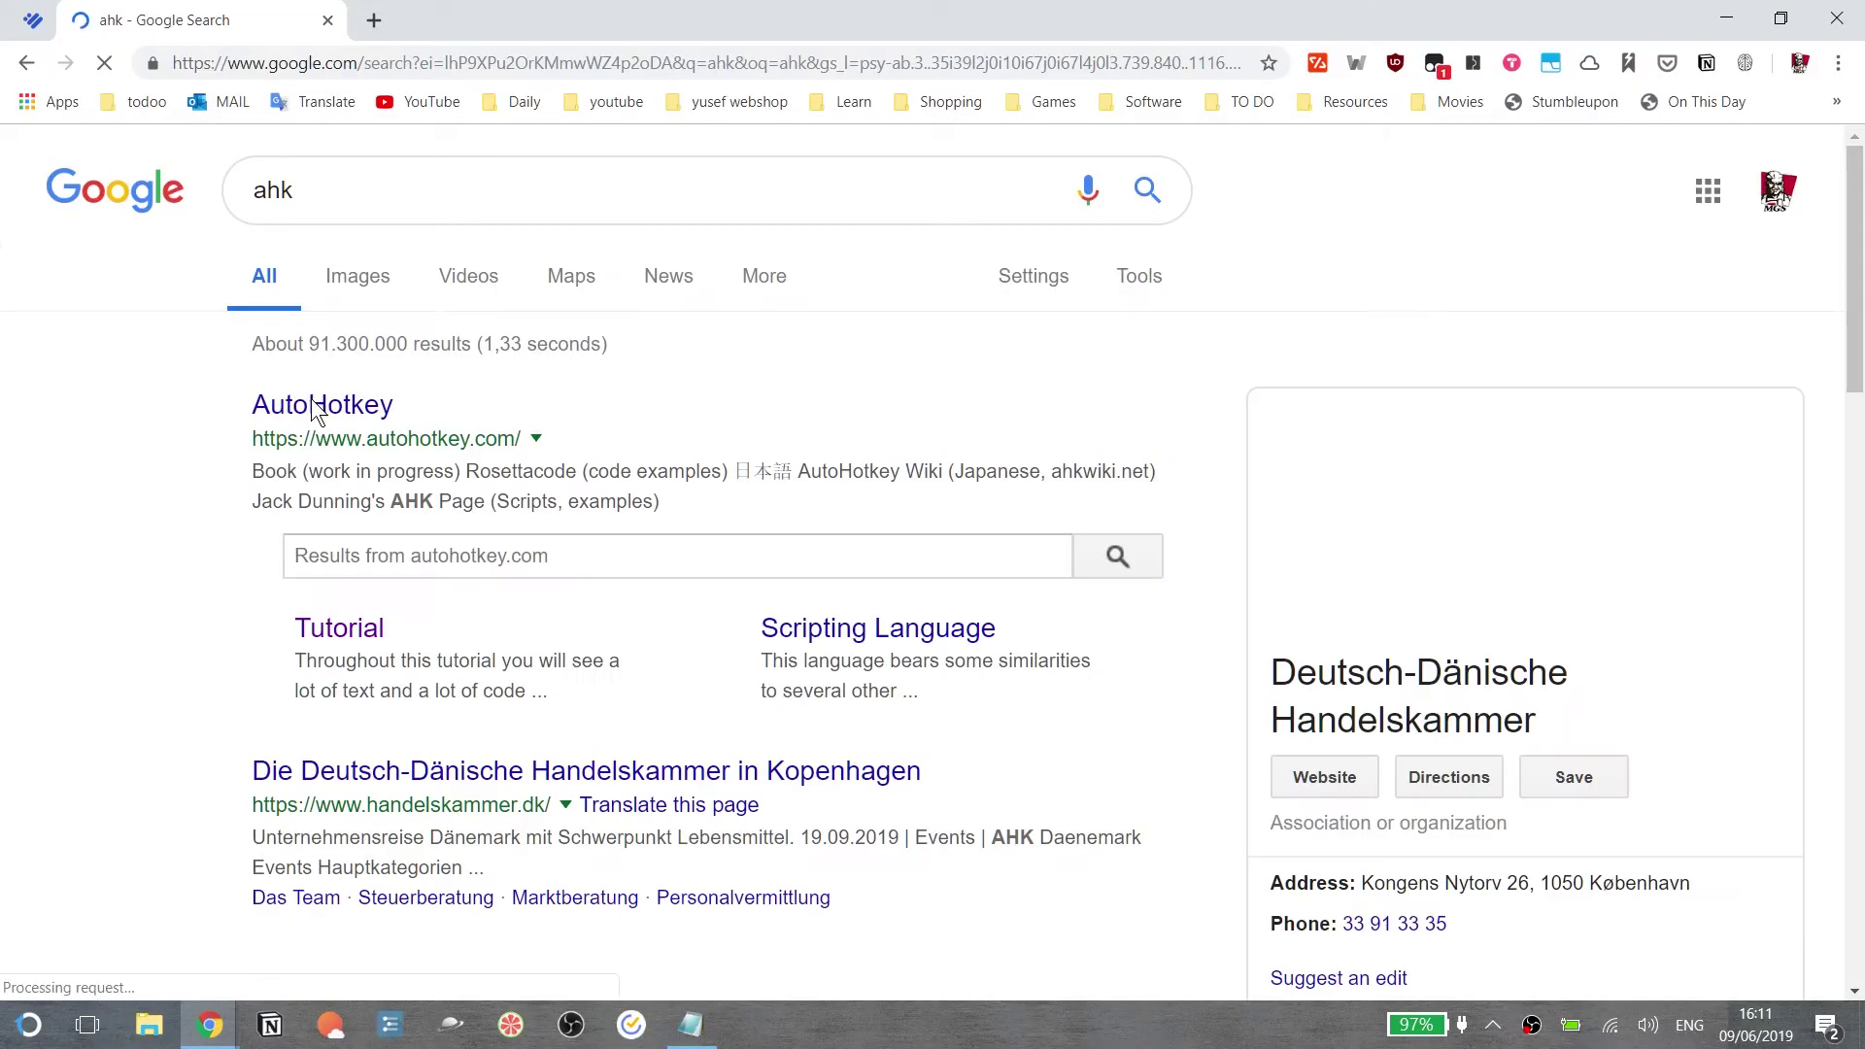
Open autohotkey.com from the AutoHotkey link in the ahk search results.
{"action": "left_click", "coordinate": [315, 404]}
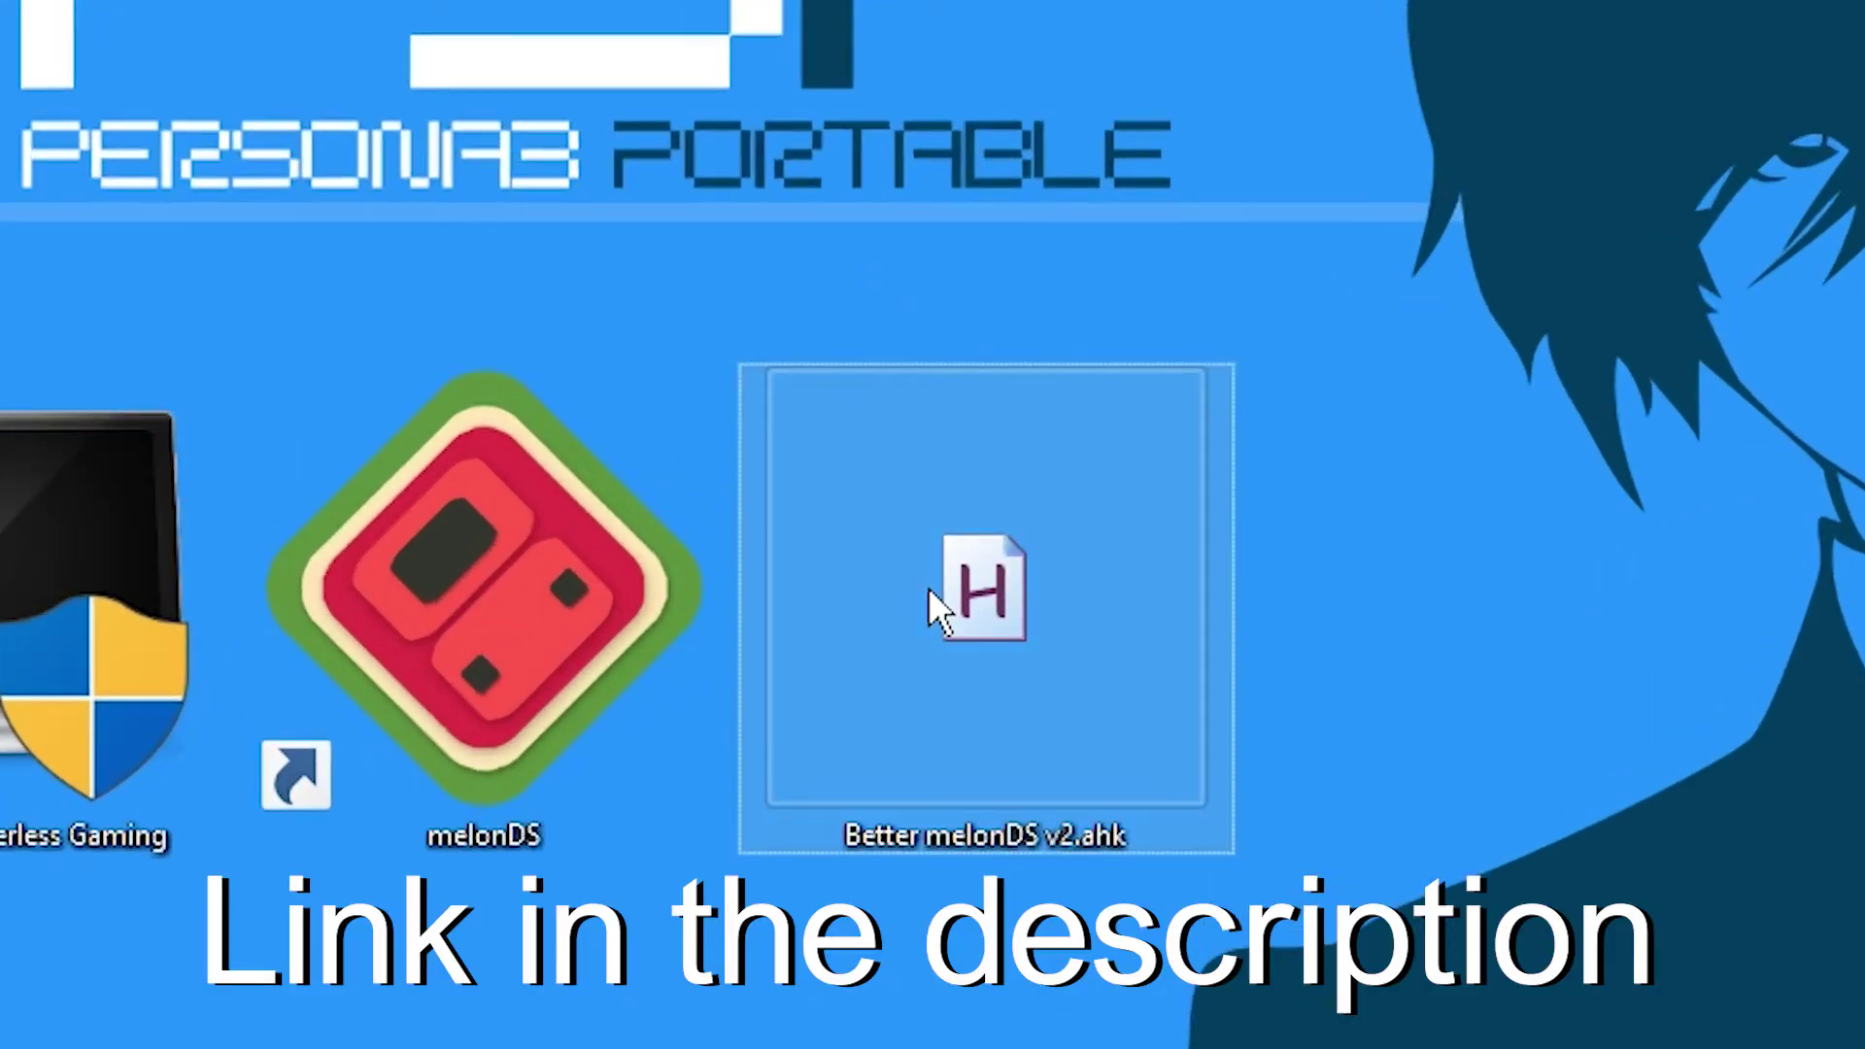
Run Better melonDS v2.ahk, then use its Tab hotkey to swap screens and Ctrl+O to open a game.
{"action": "double_click", "coordinate": [931, 588]}
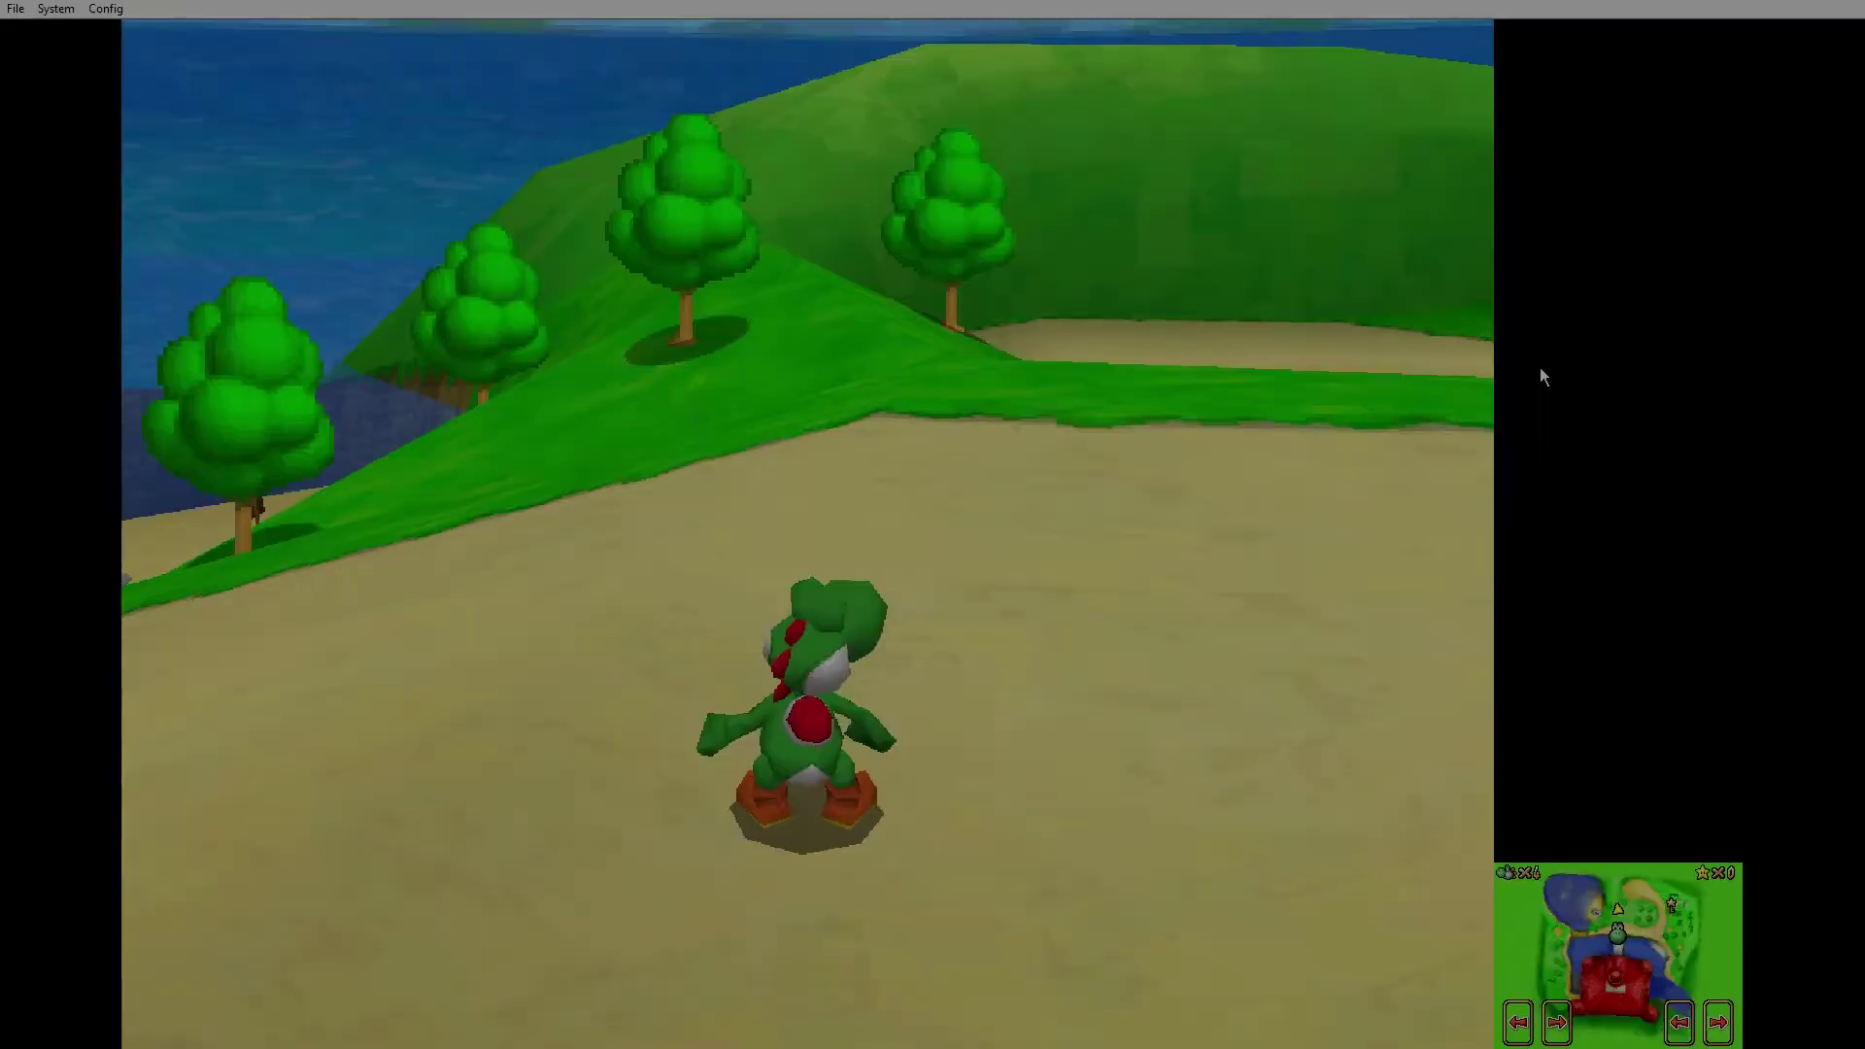
{"action": "key", "text": "Tab"}
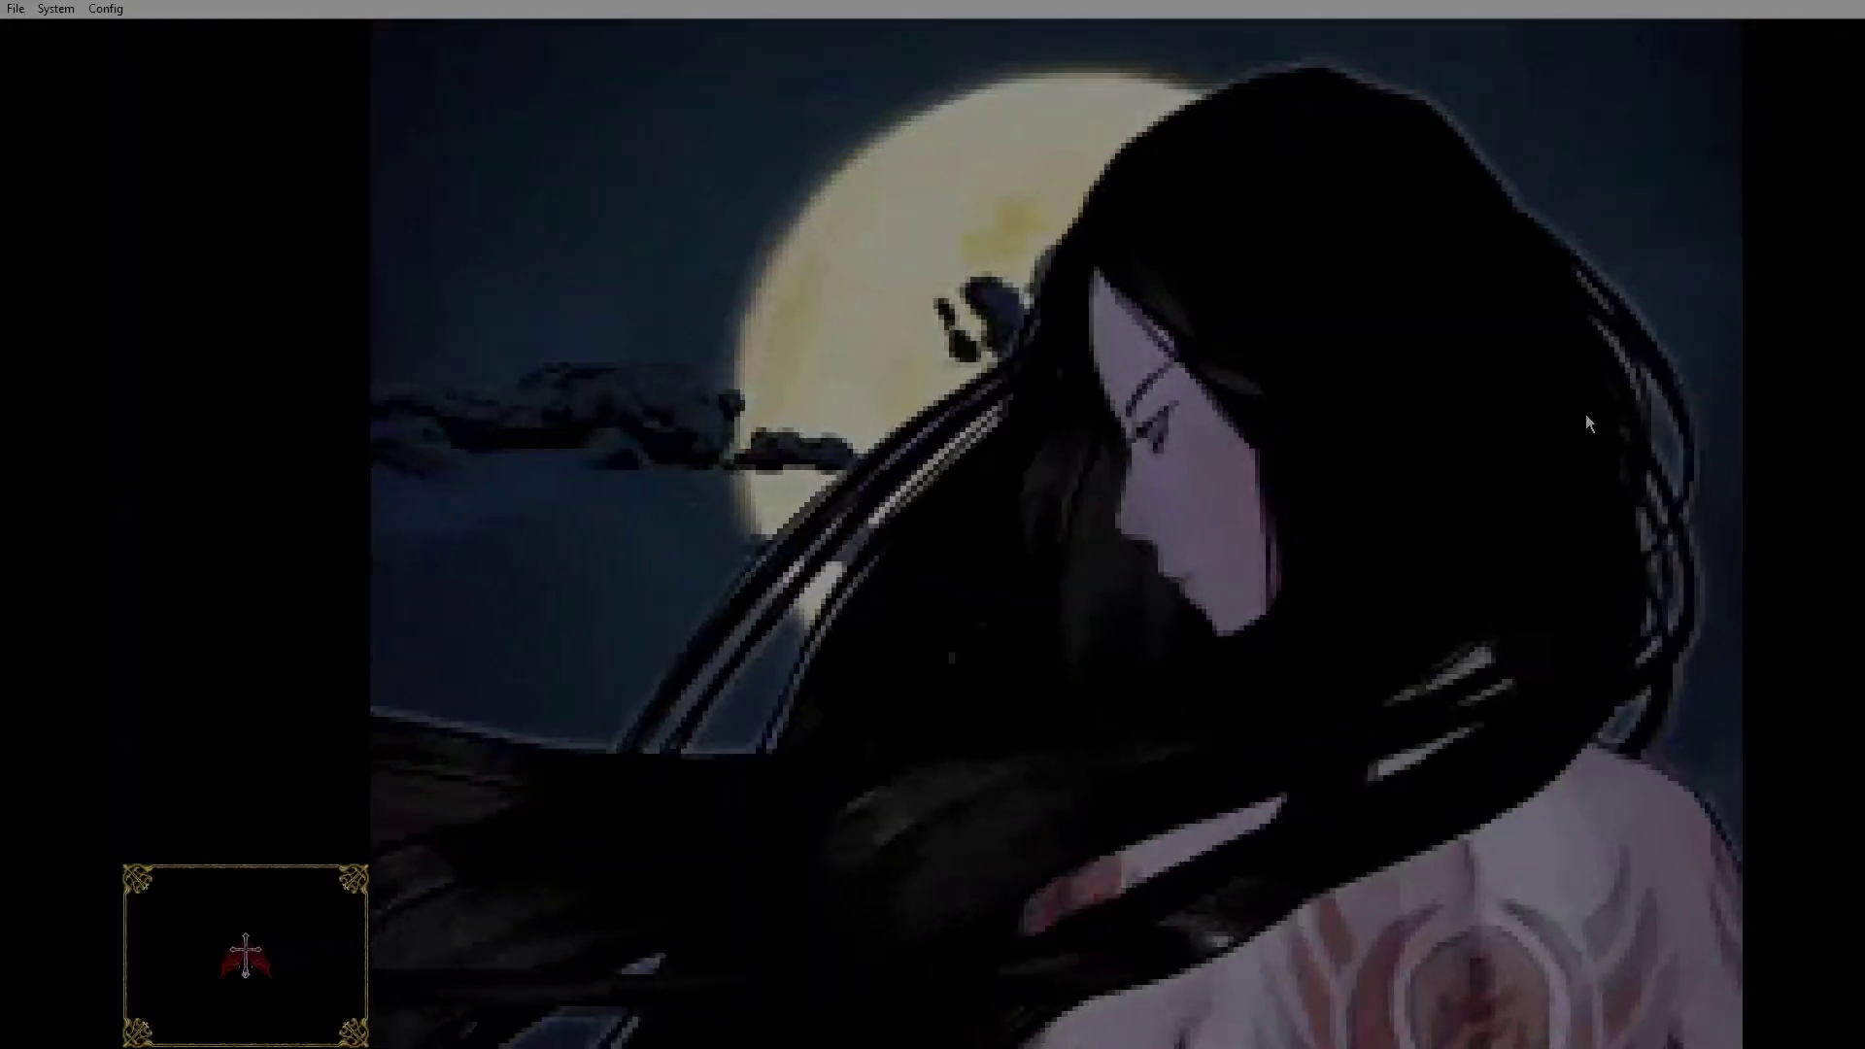
{"action": "key", "text": "ctrl+o"}
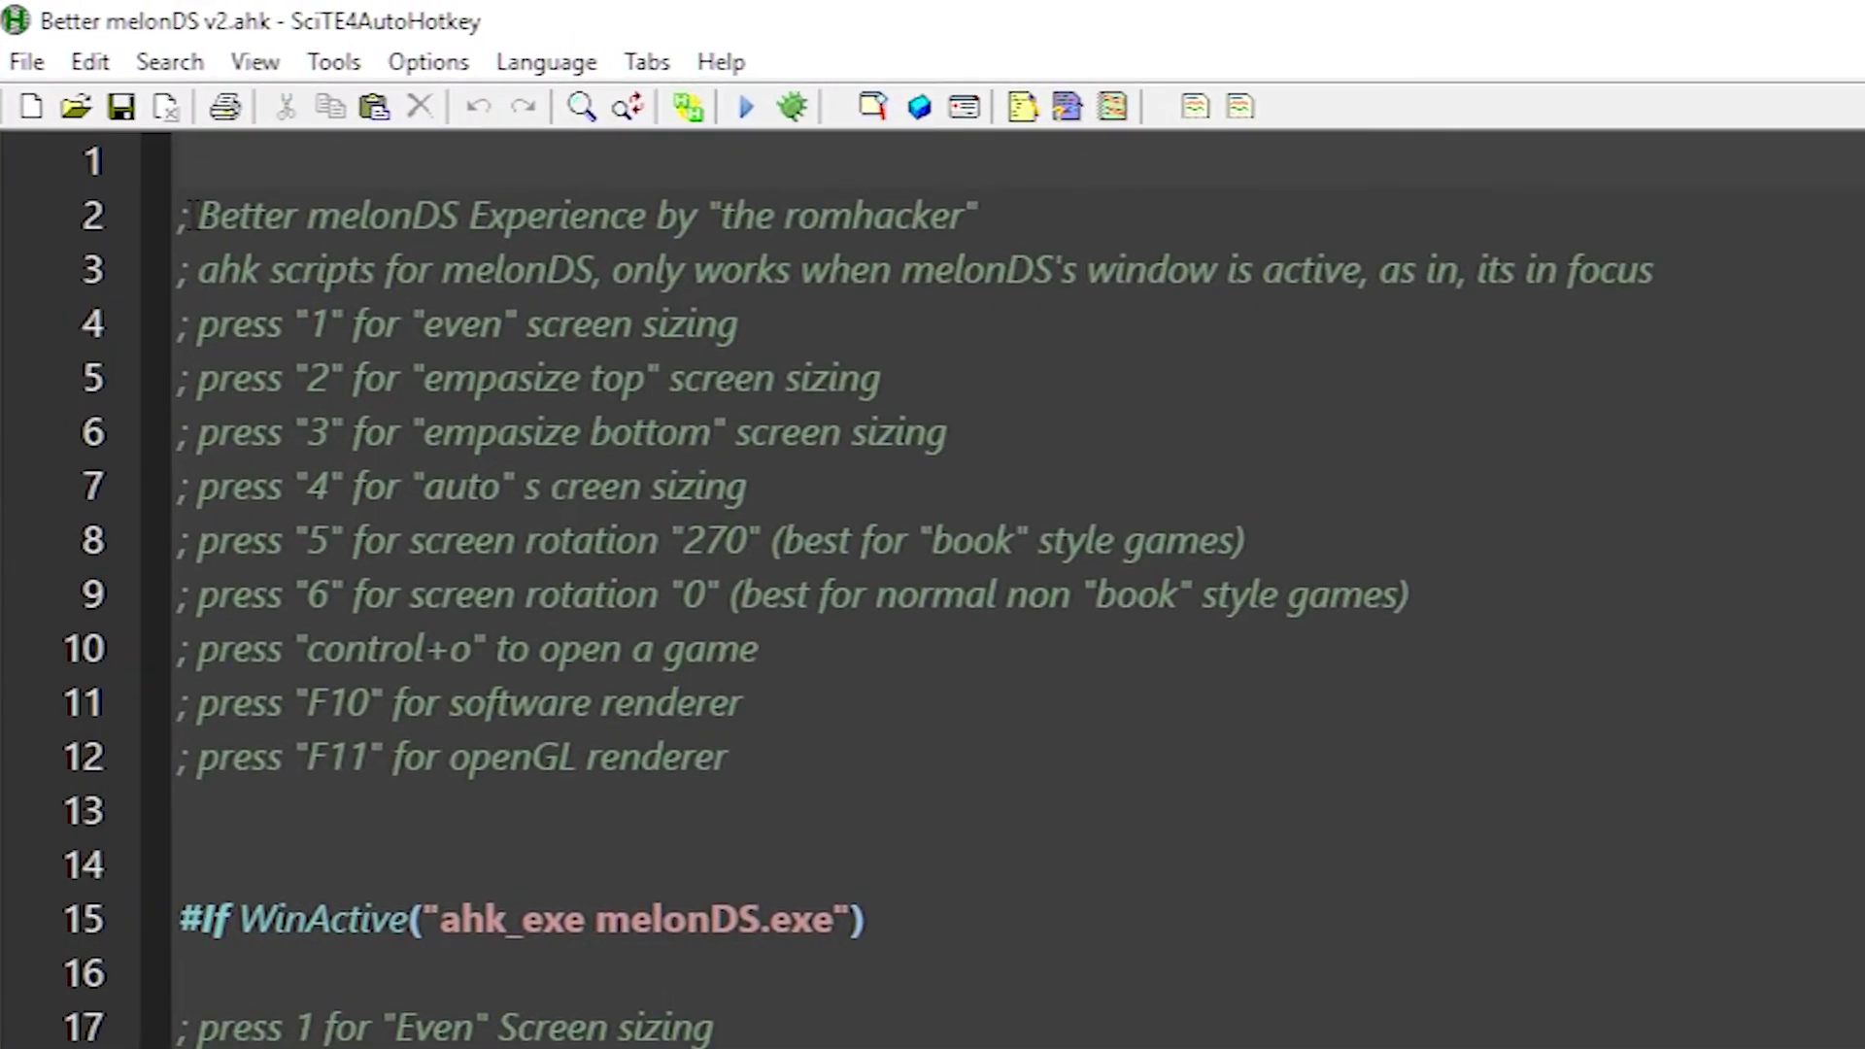
Scroll Better melonDS v2.ahk down to hotkey 1's WinMenuSelectItem Config, Screen sizing, Even line.
{"action": "scroll", "coordinate": [192, 214], "scroll_direction": "down", "scroll_amount": 15}
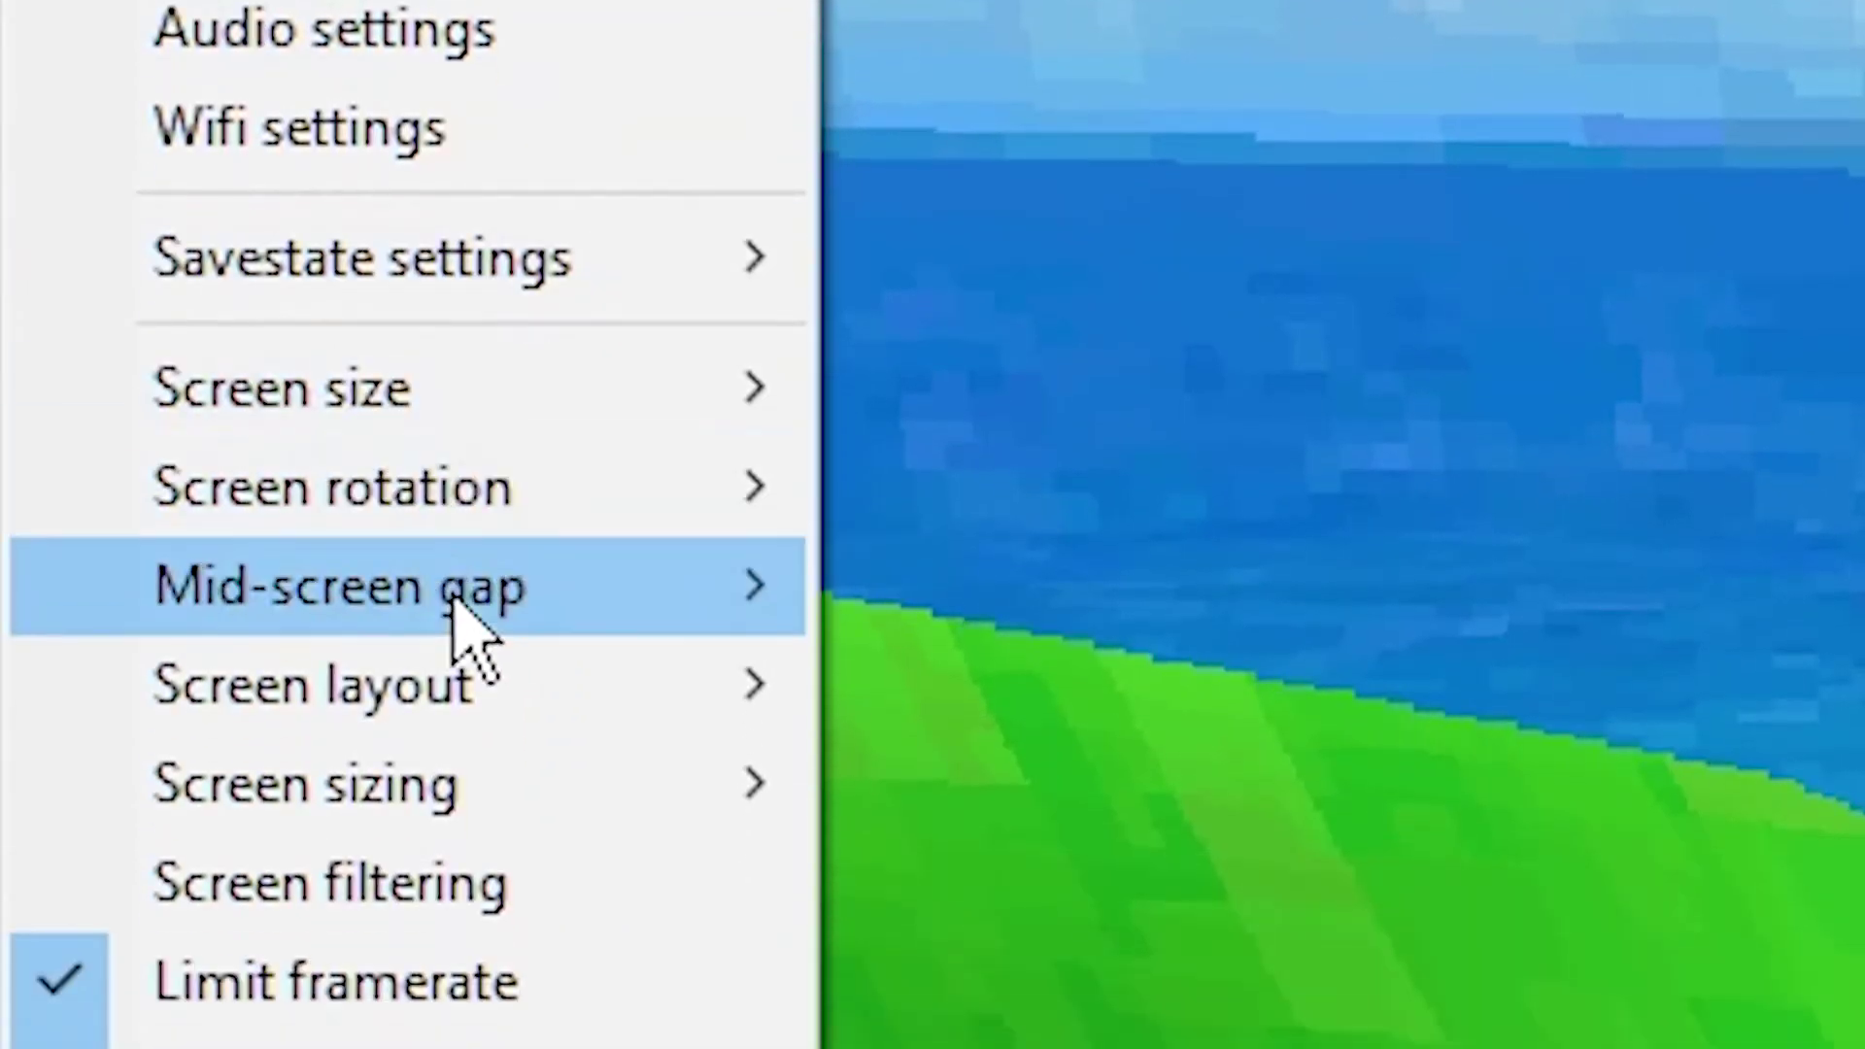
{"action": "mouse_move", "coordinate": [542, 786]}
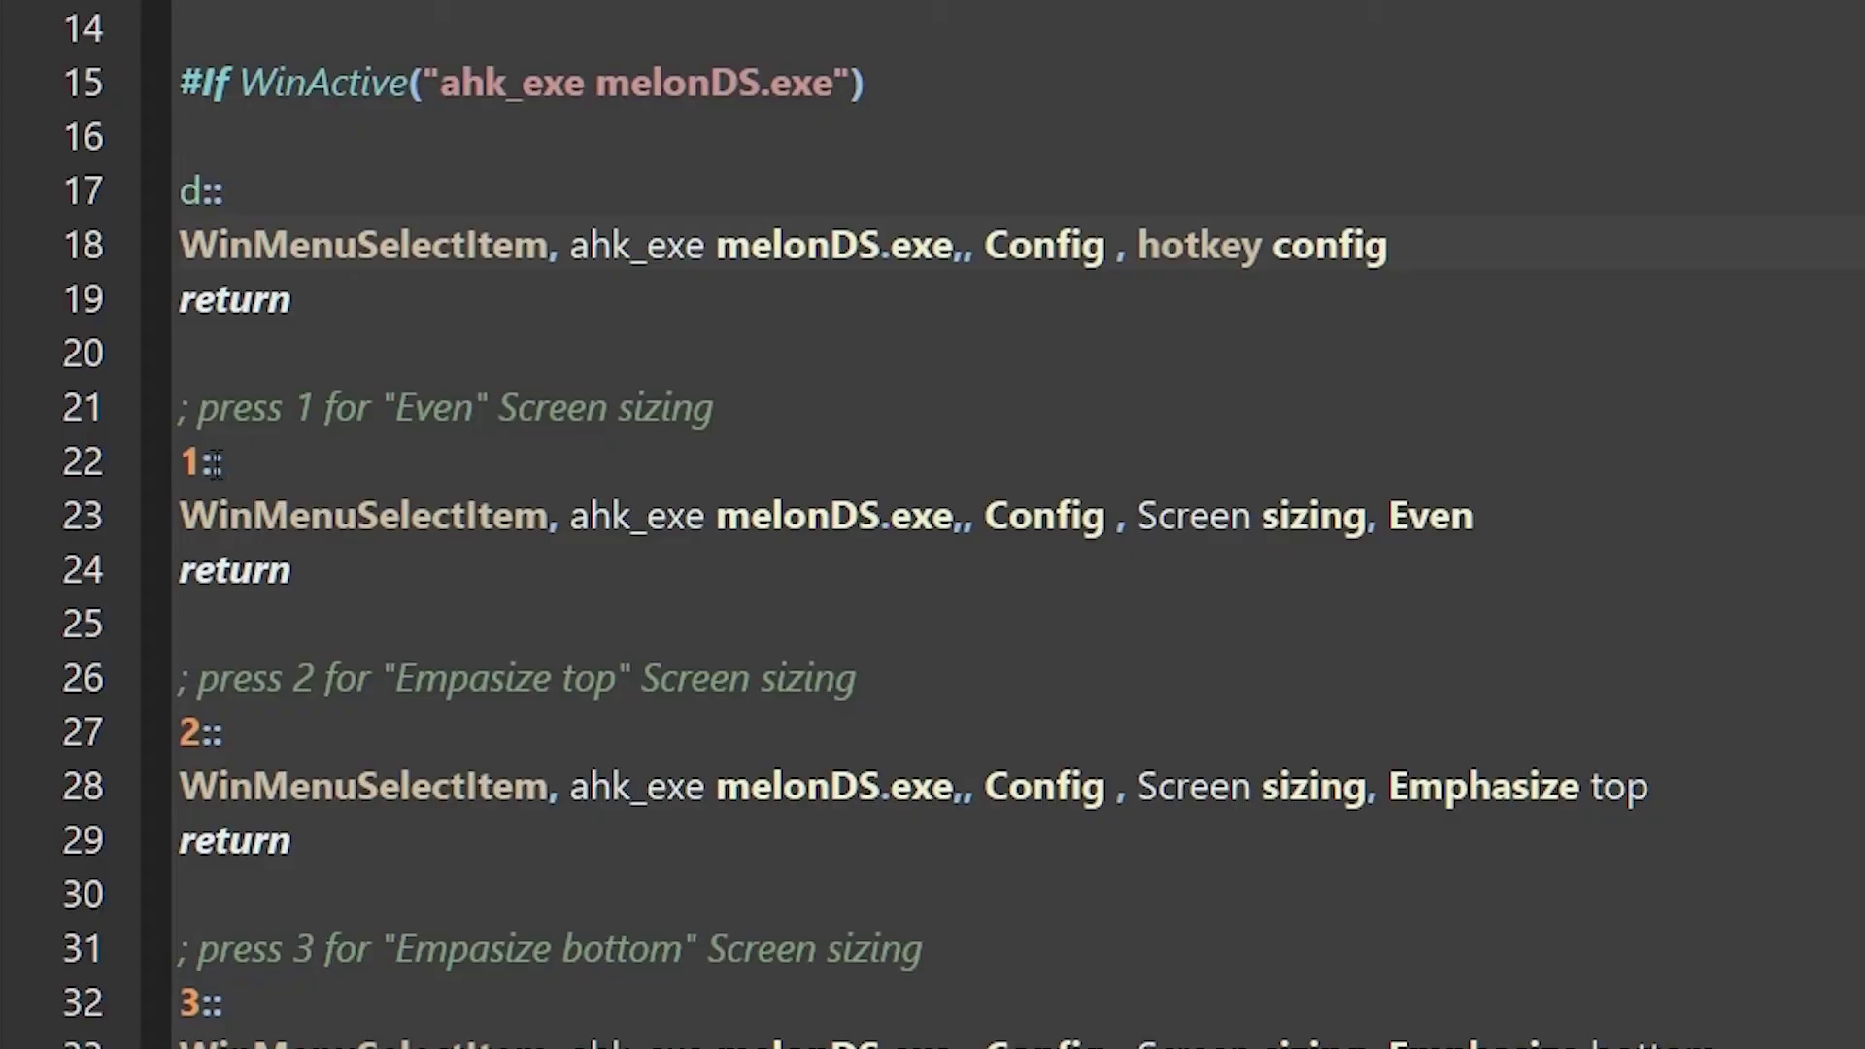
Add a d:: hotkey on line 17 with a copy of the WinMenuSelectItem and return lines.
{"action": "left_click", "coordinate": [201, 458]}
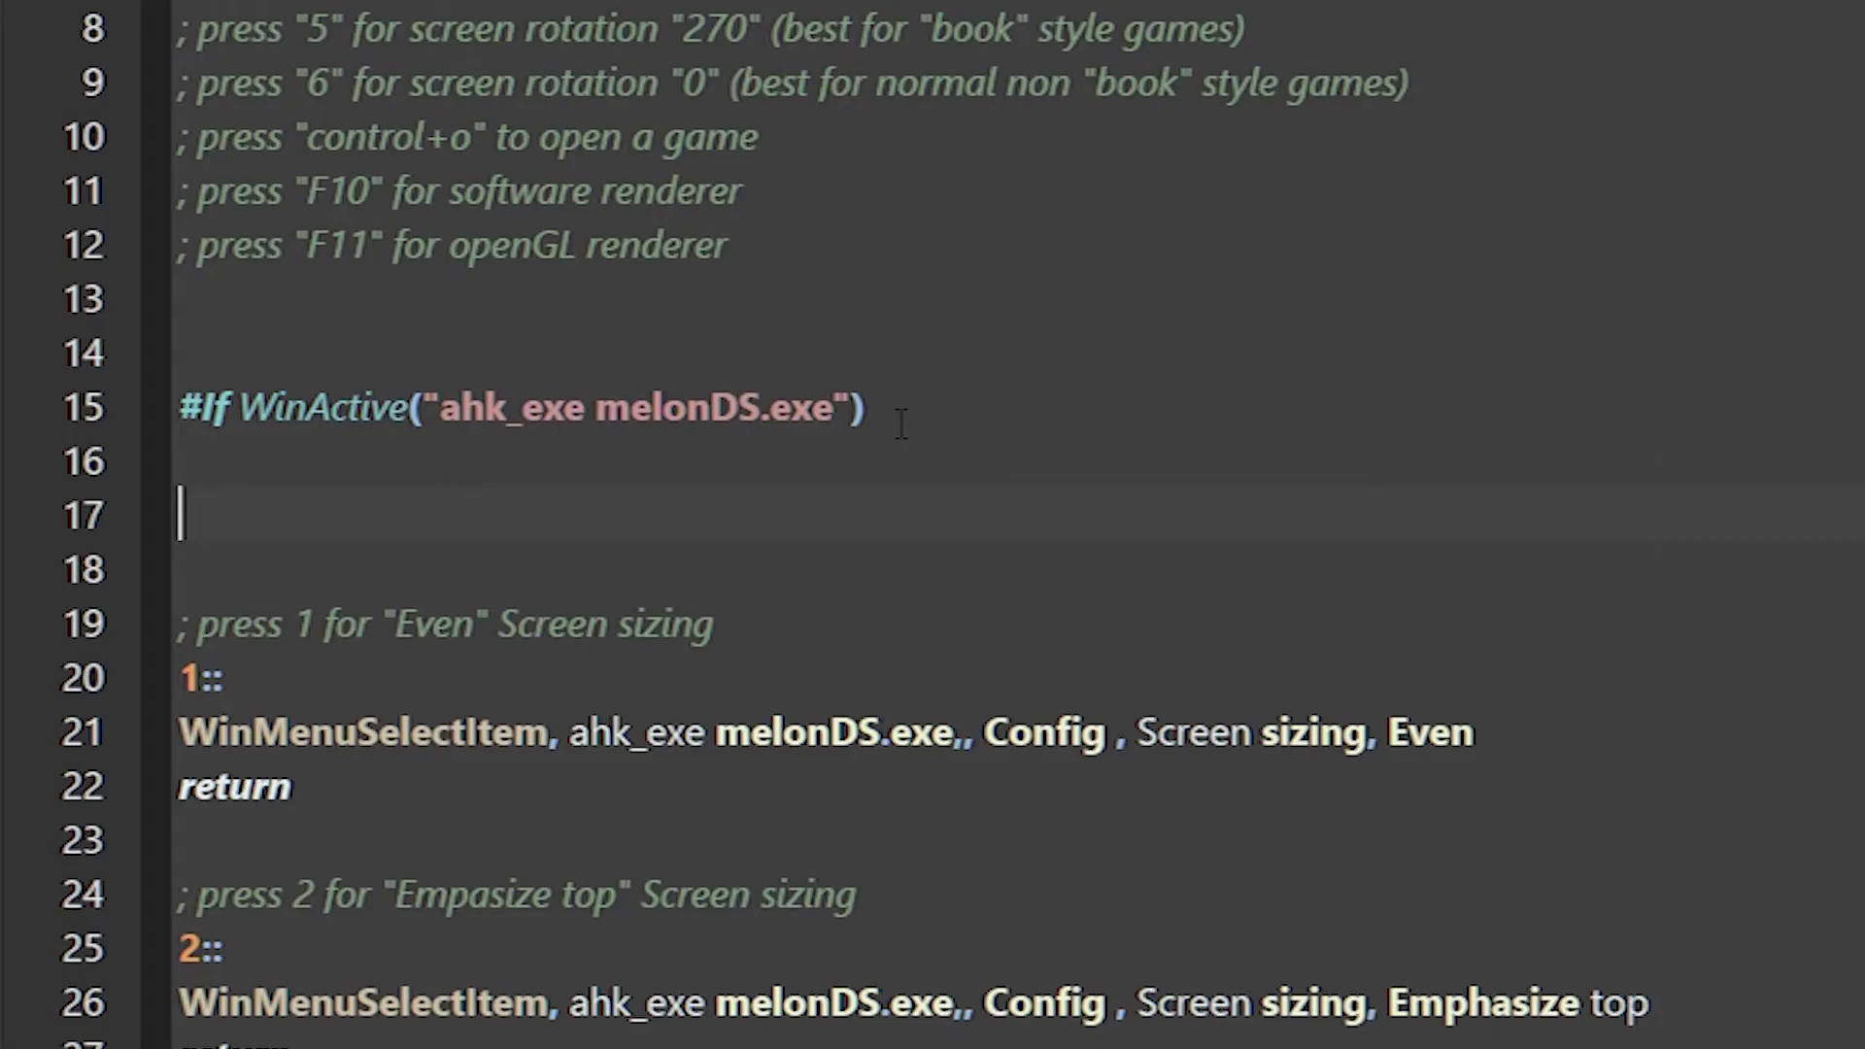
{"action": "type", "text": "d"}
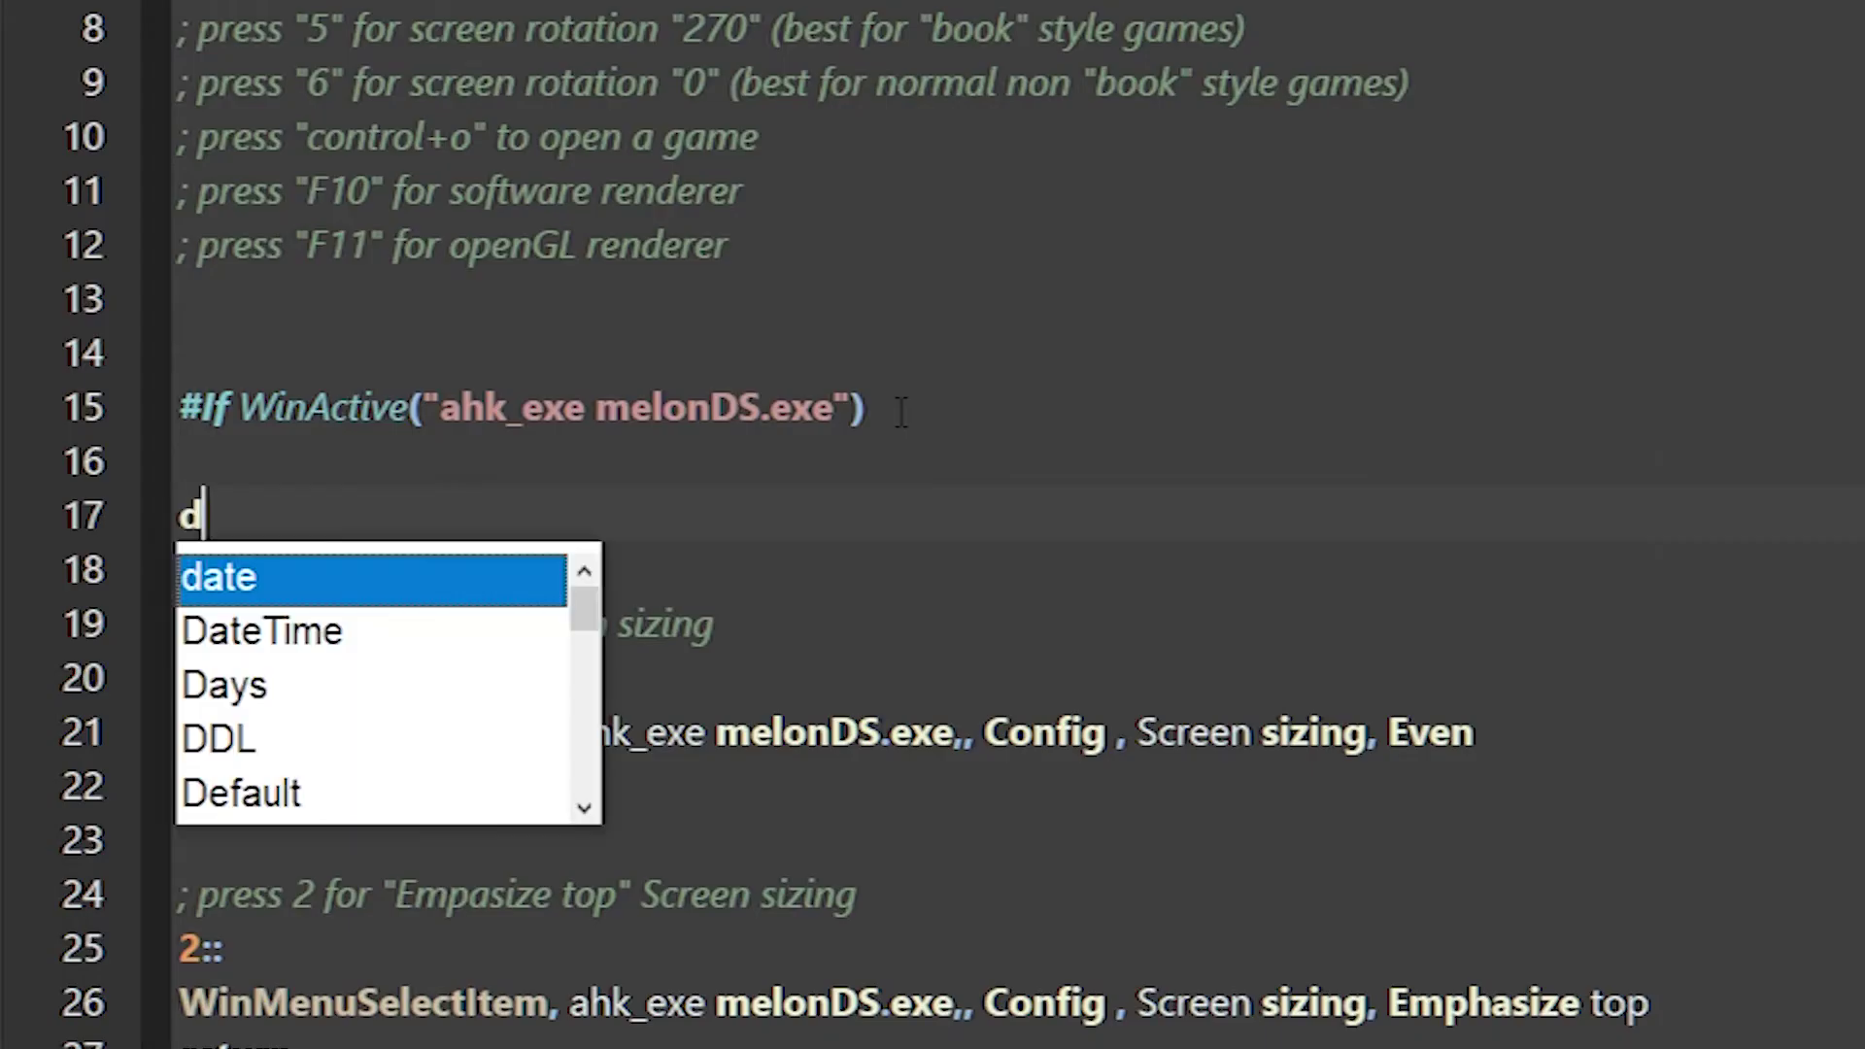
{"action": "type", "text": "::"}
{"action": "key", "text": "Return"}
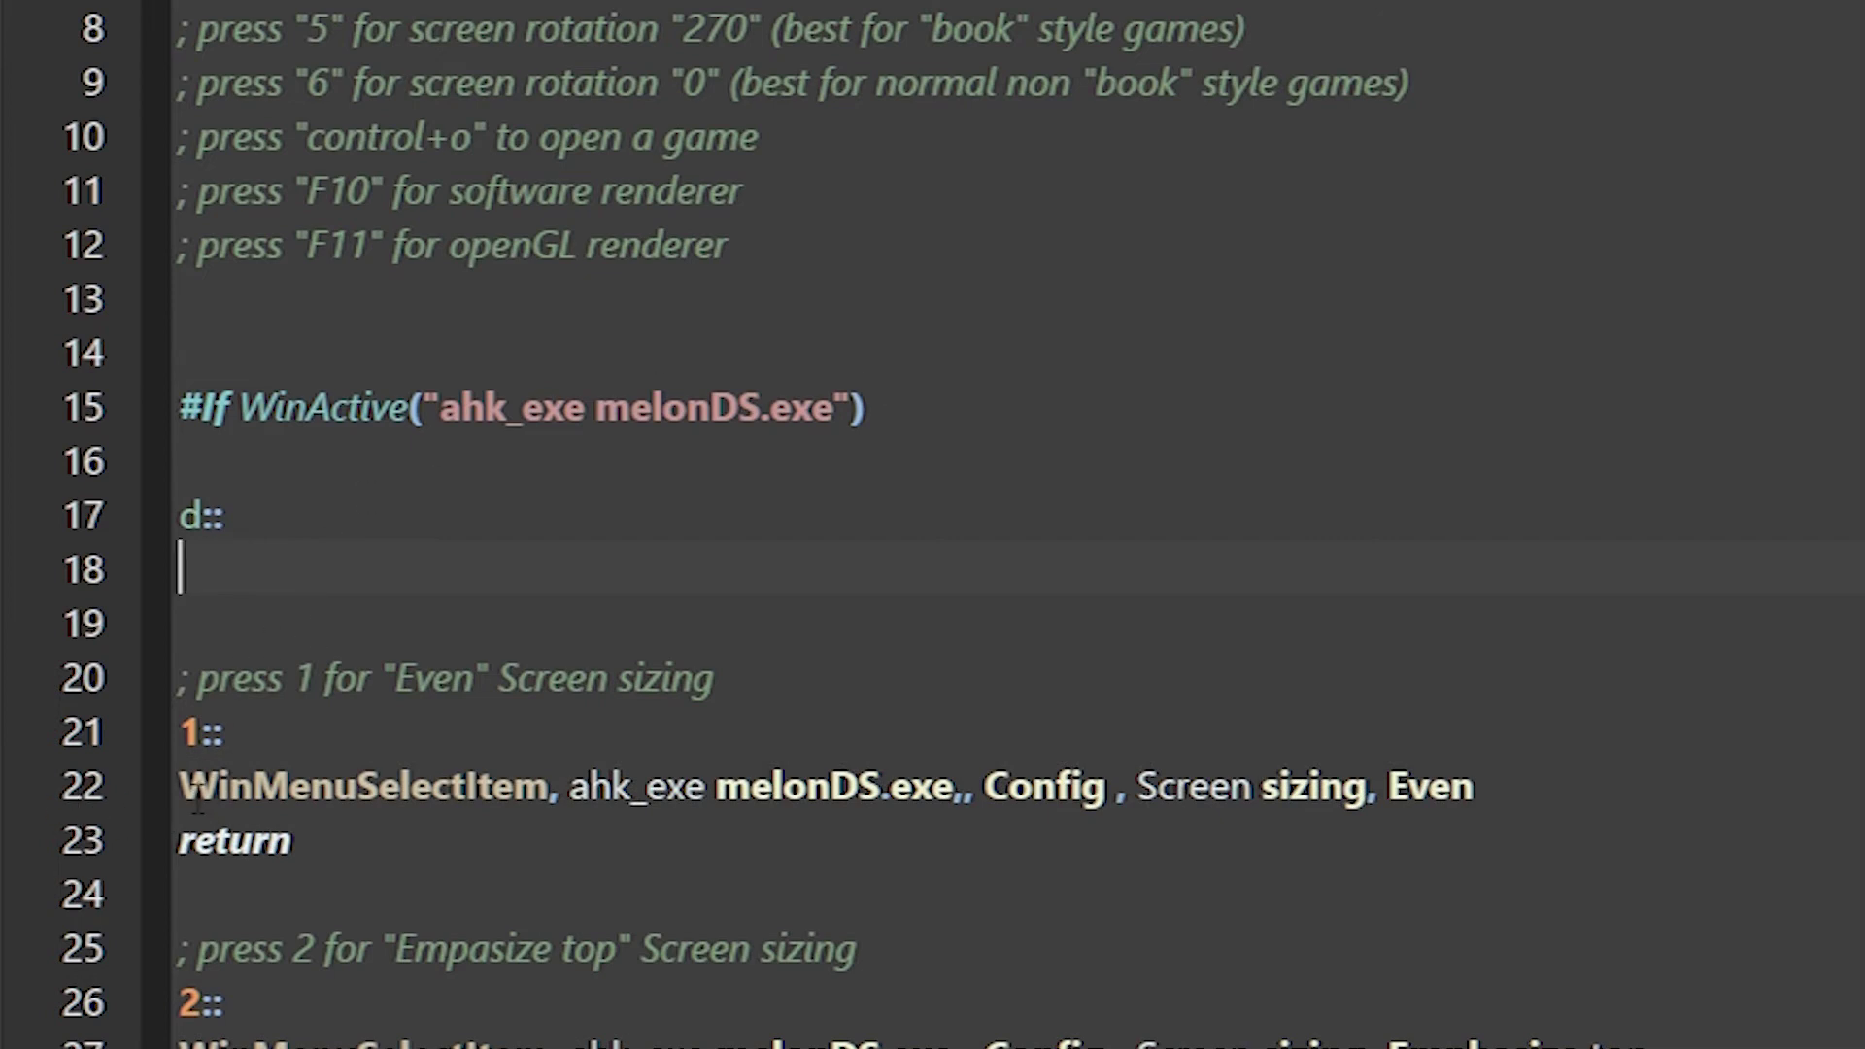
{"action": "left_click_drag", "start_coordinate": [185, 788], "coordinate": [295, 841]}
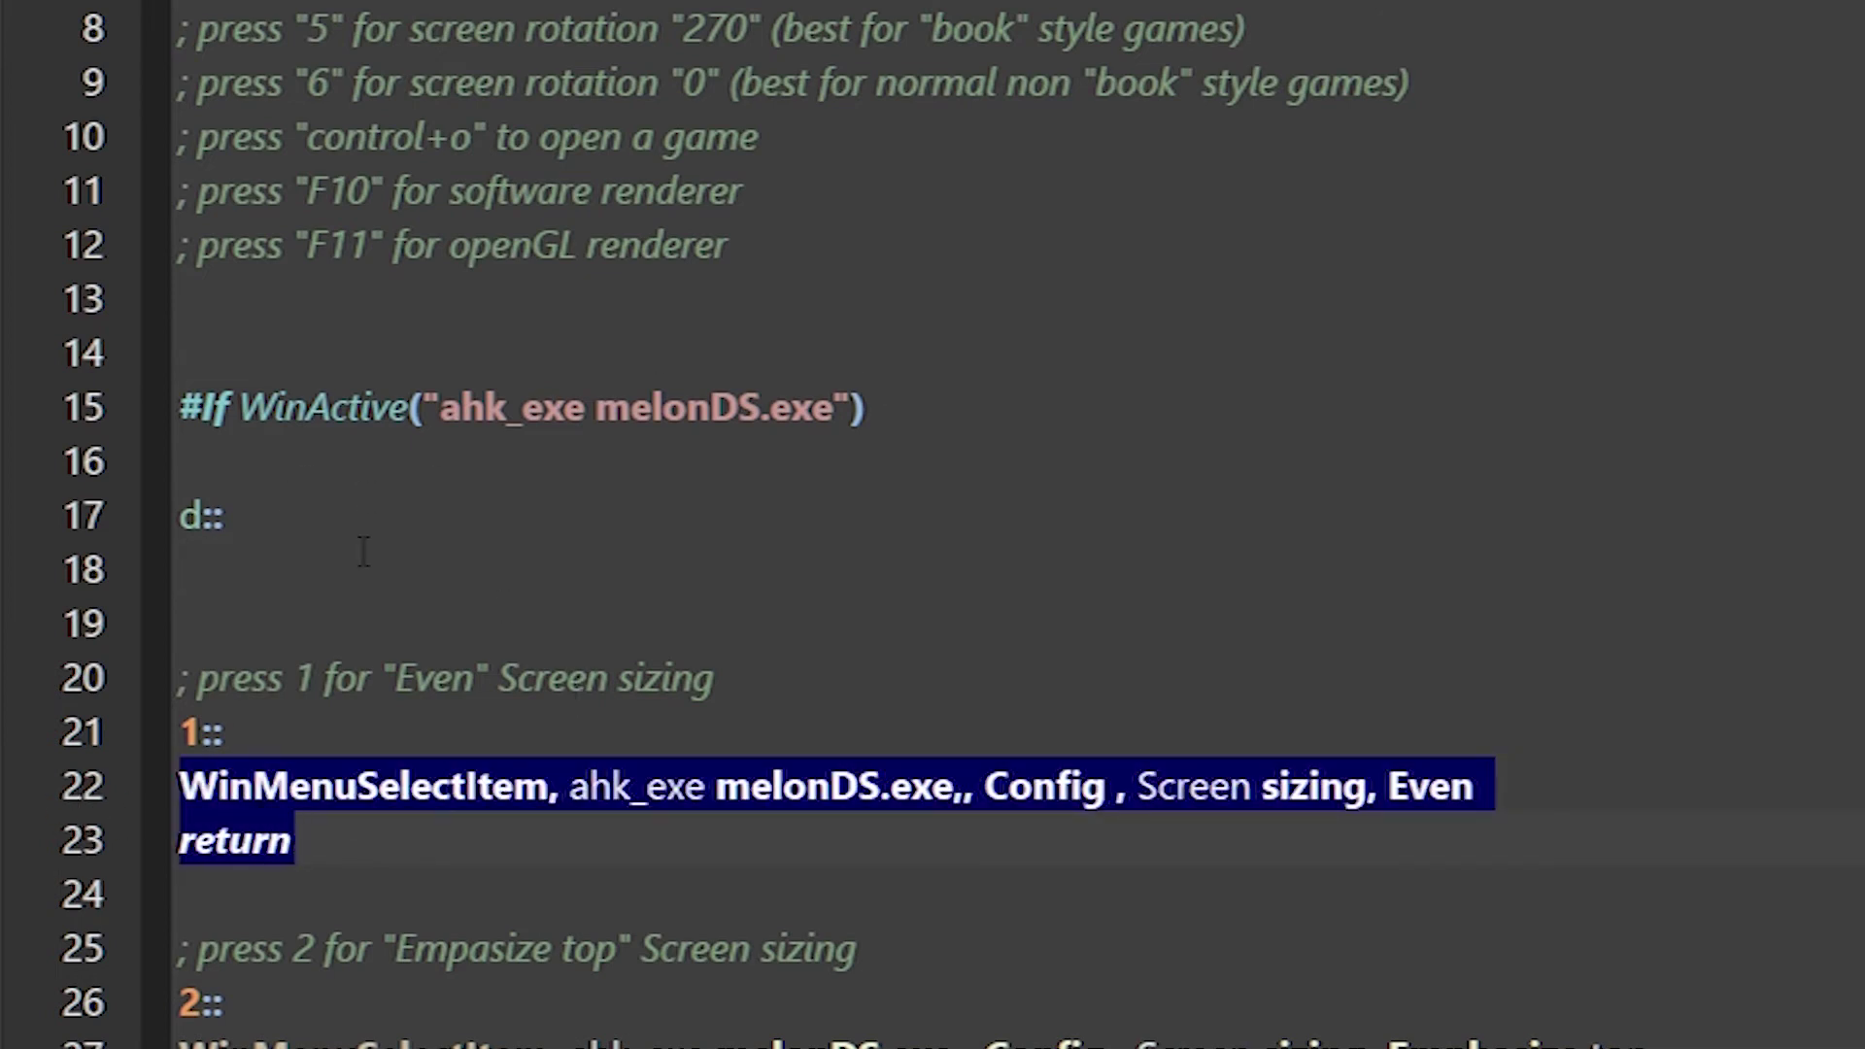
{"action": "key", "text": "ctrl+c"}
{"action": "left_click", "coordinate": [396, 569]}
{"action": "key", "text": "ctrl+v"}
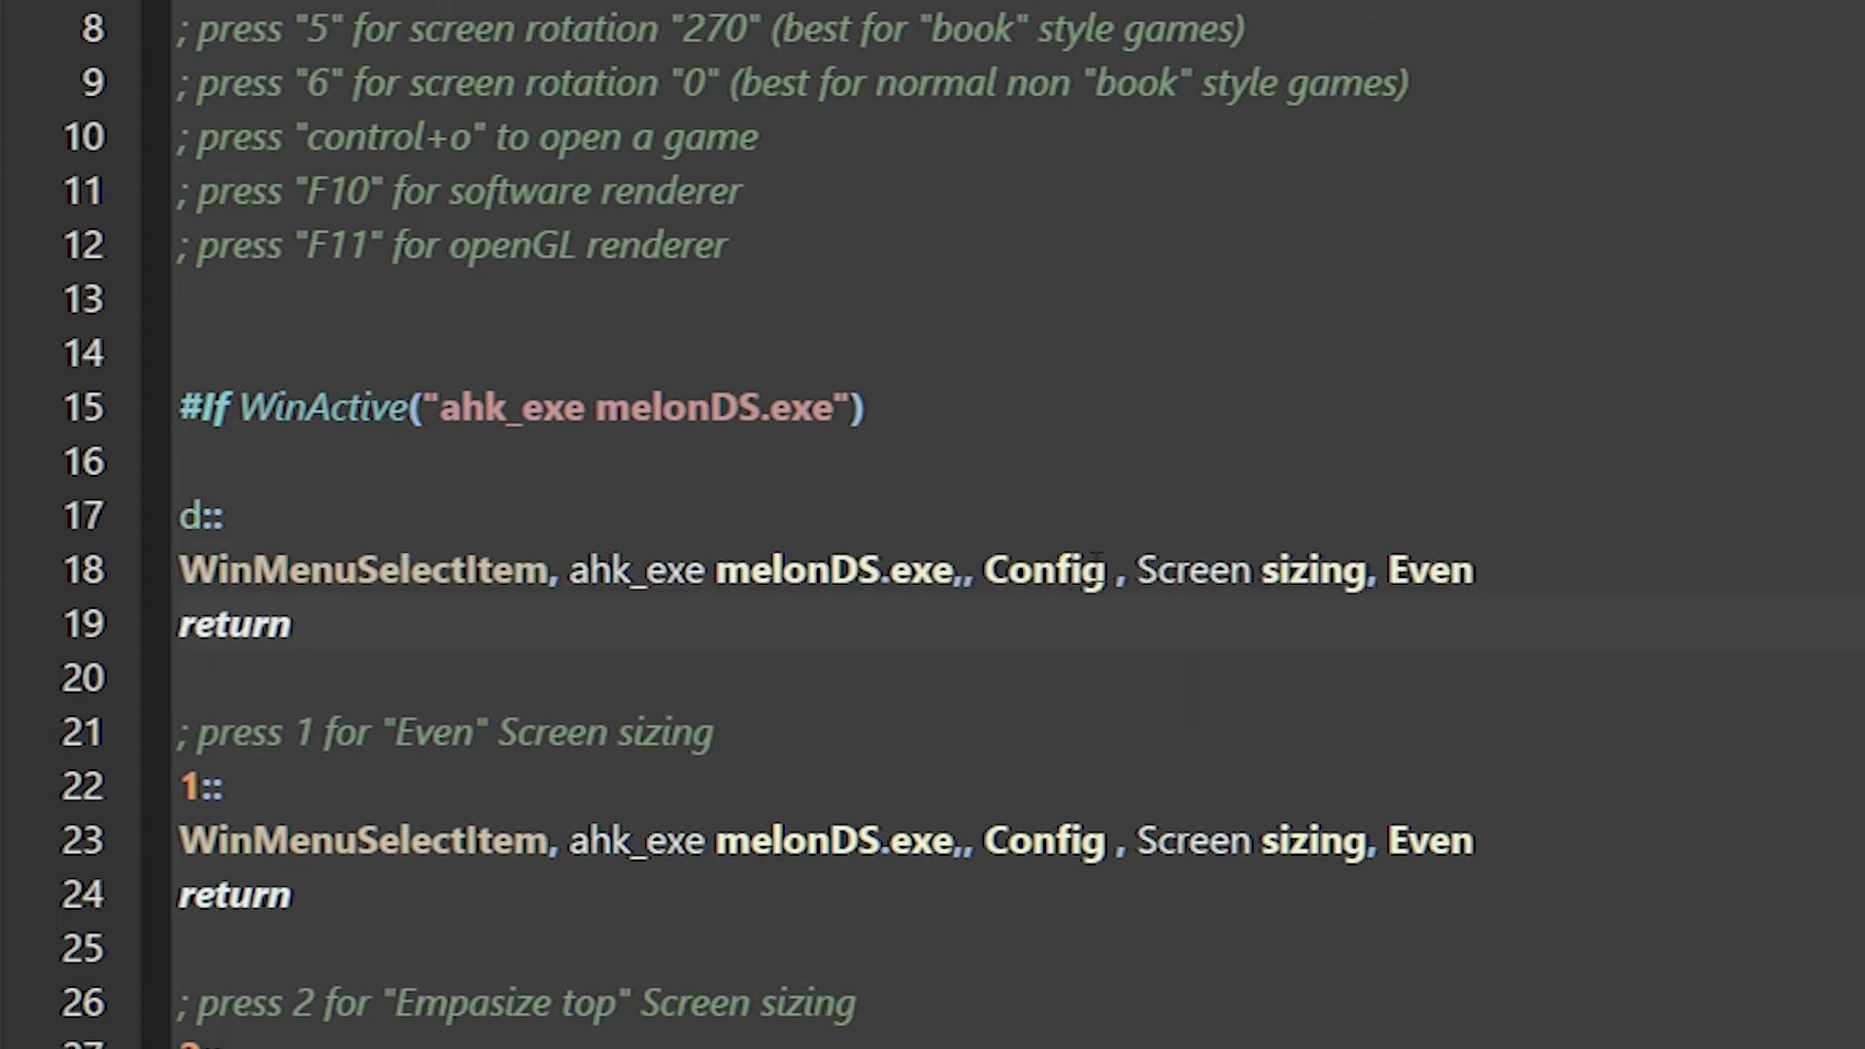
Replace 'Screen sizing, Even' in the copied line with 'hotkey confi'.
{"action": "left_click", "coordinate": [1095, 569]}
{"action": "double_click", "coordinate": [1096, 569]}
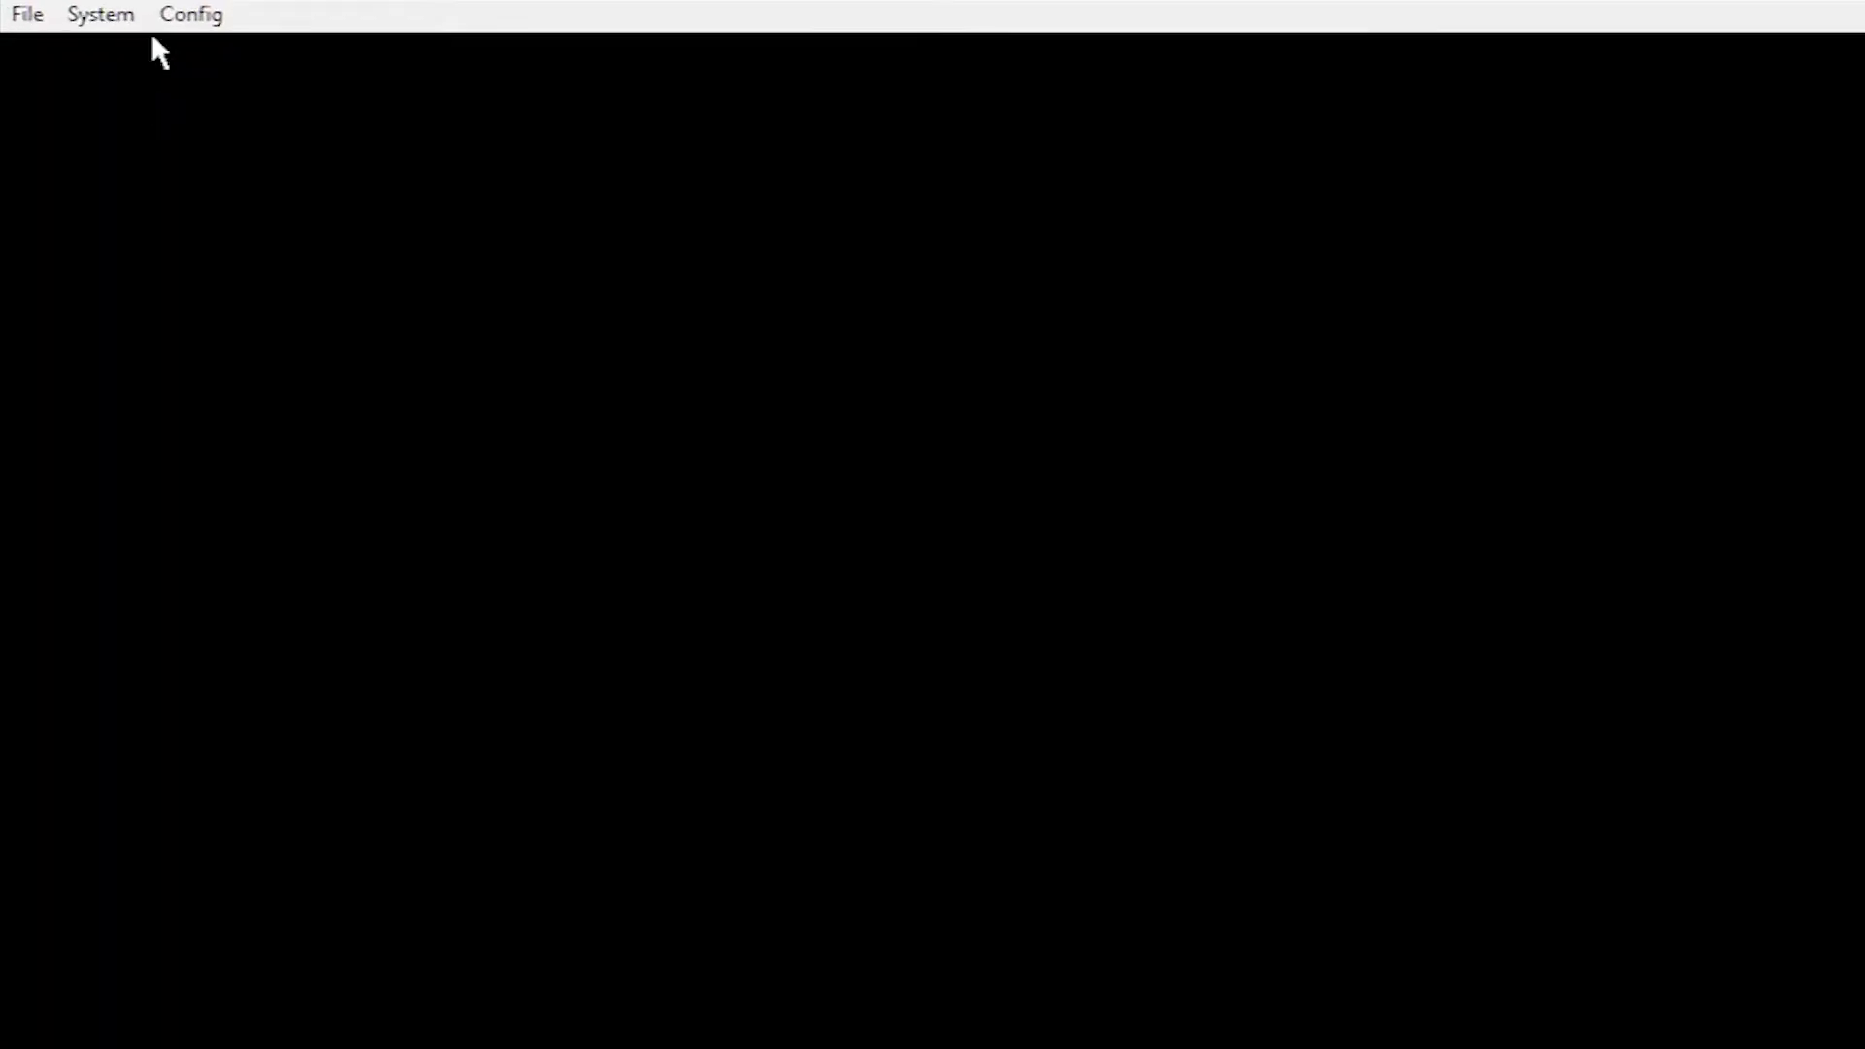
{"action": "left_click", "coordinate": [192, 14]}
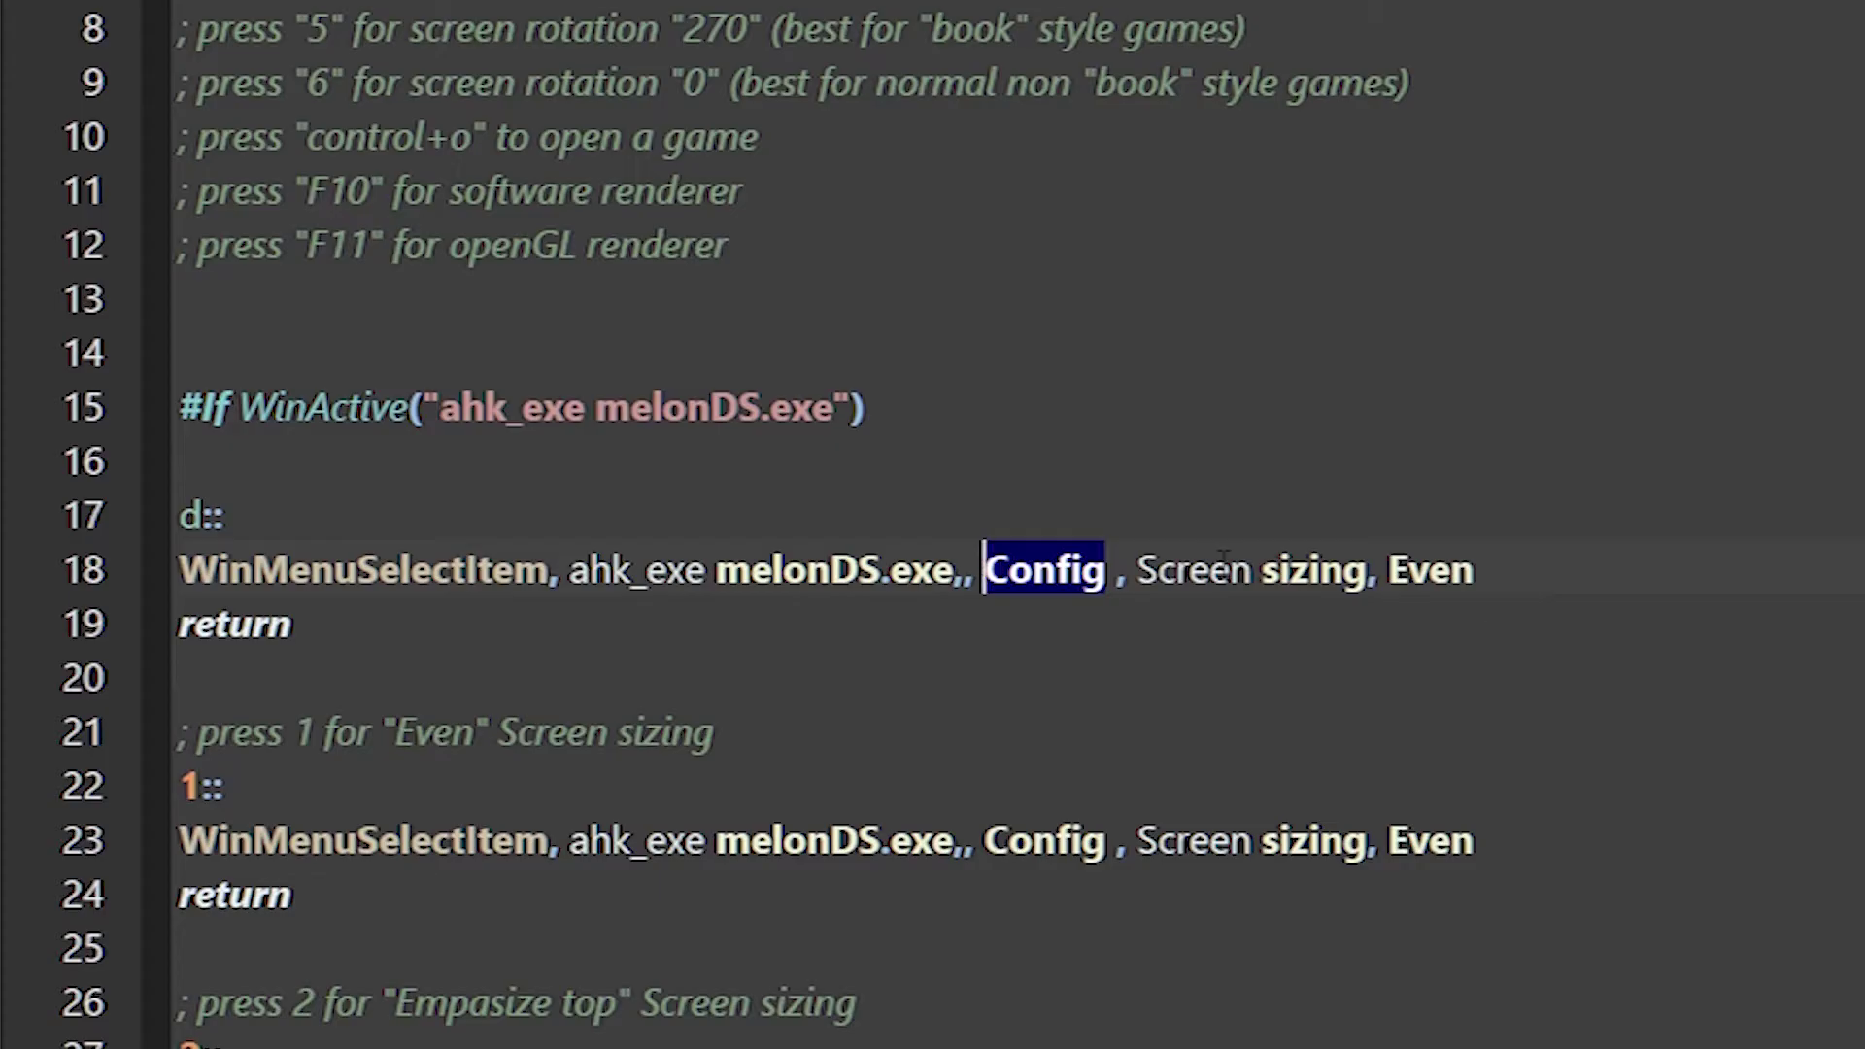
{"action": "left_click_drag", "start_coordinate": [1136, 569], "coordinate": [1598, 575]}
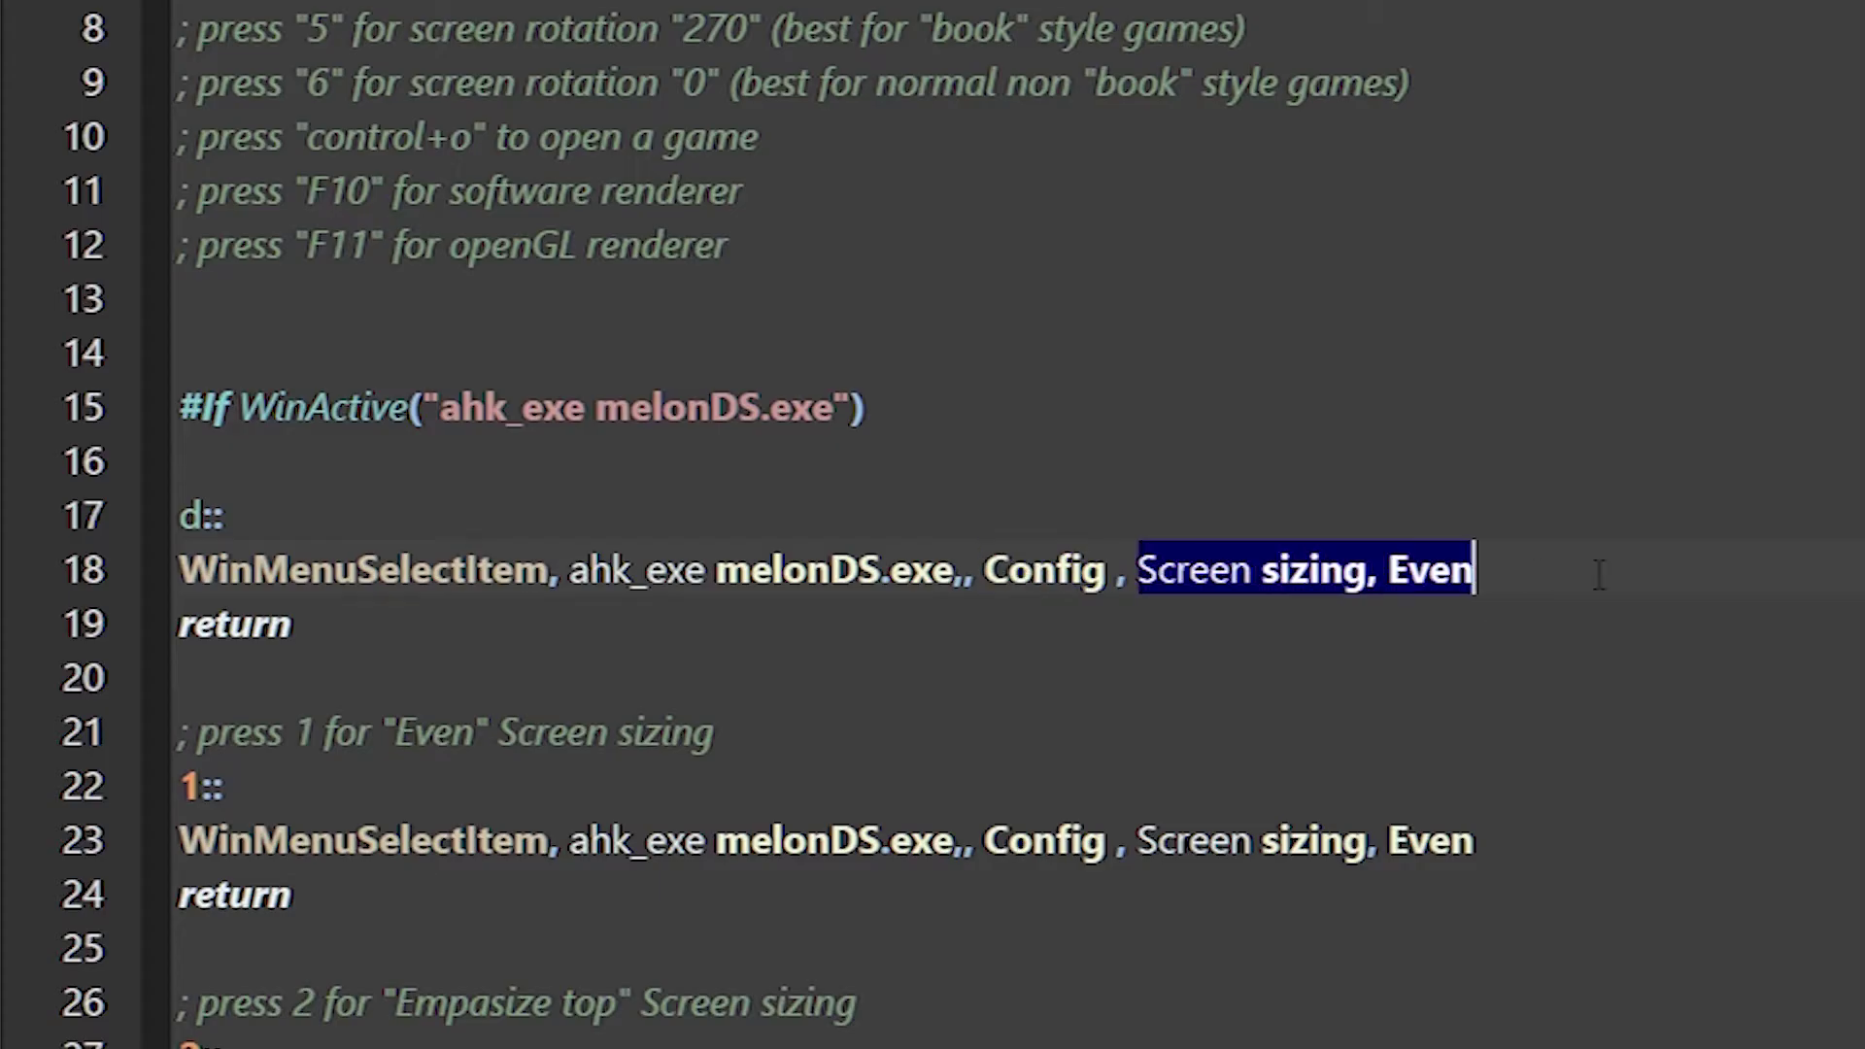
{"action": "type", "text": "hotkey confi"}
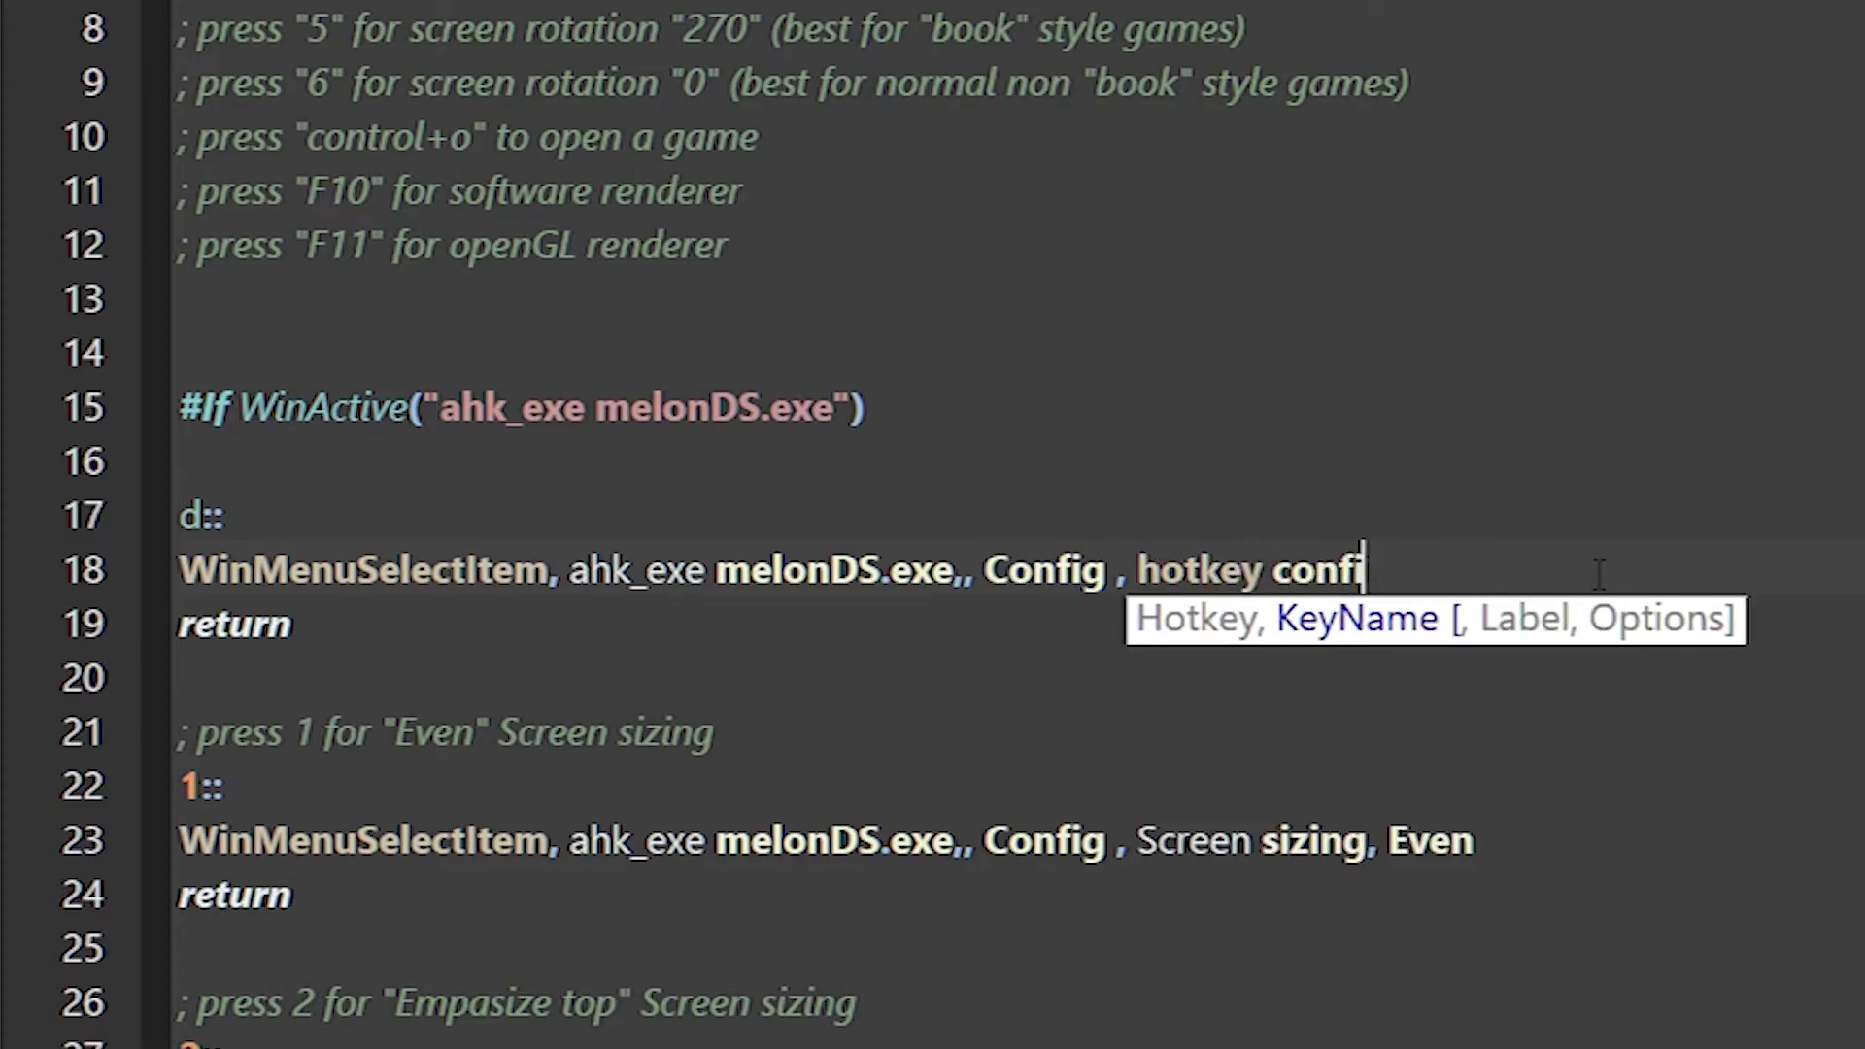